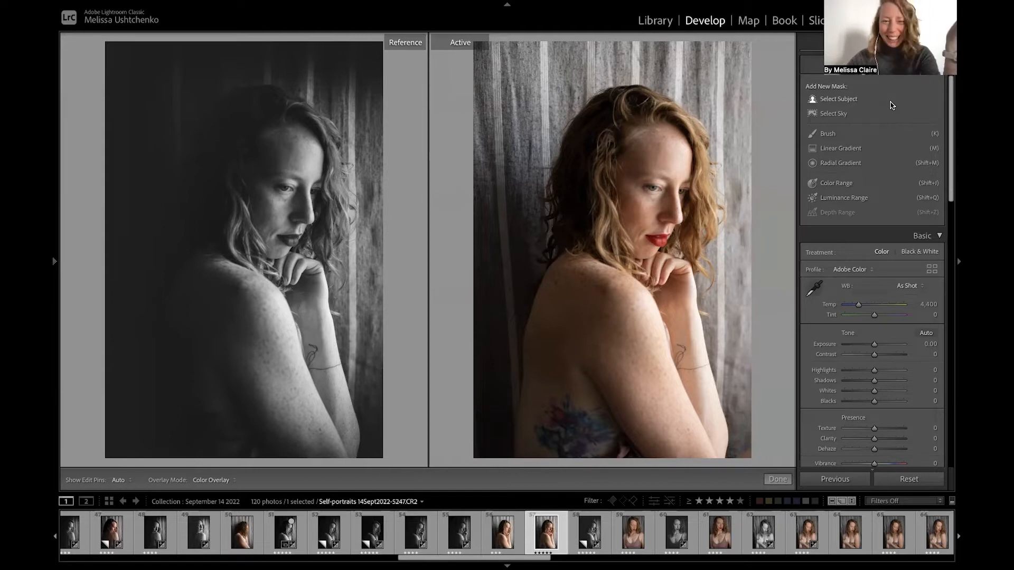
# Convert the active portrait to the Black & White treatment.
pyautogui.click(924, 254)
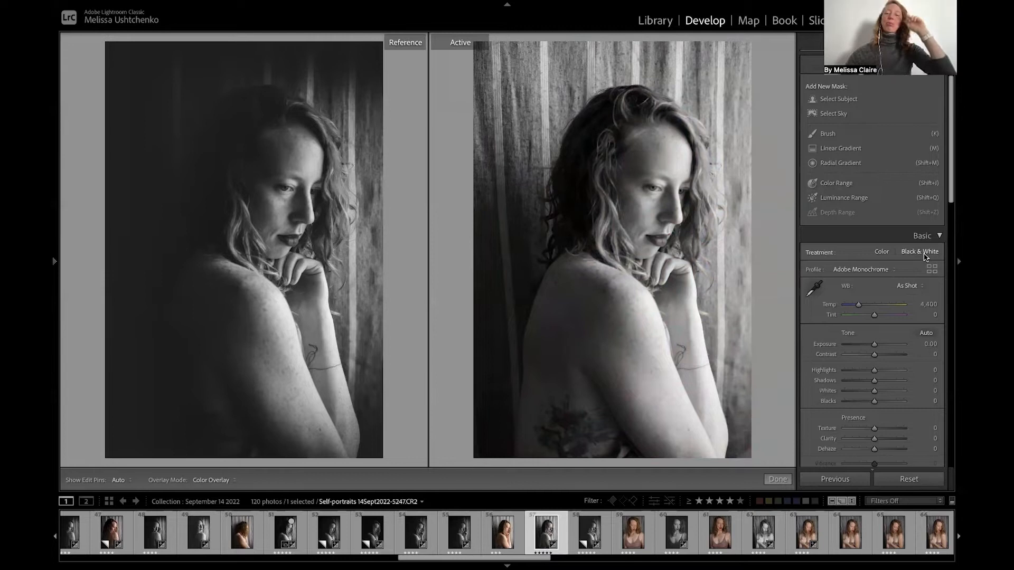
pyautogui.scroll(-2, 912, 204)
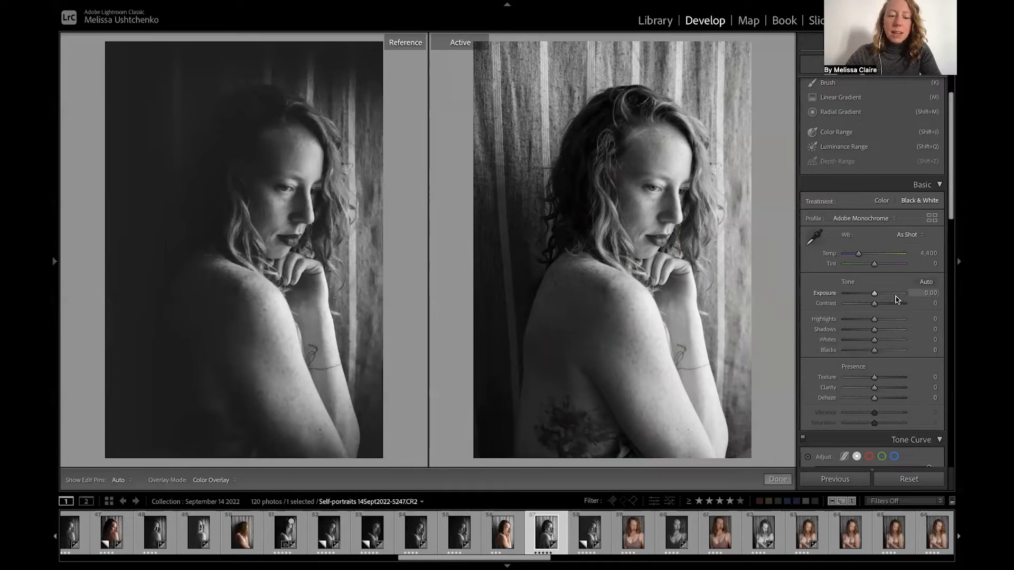
pyautogui.scroll(1, 871, 216)
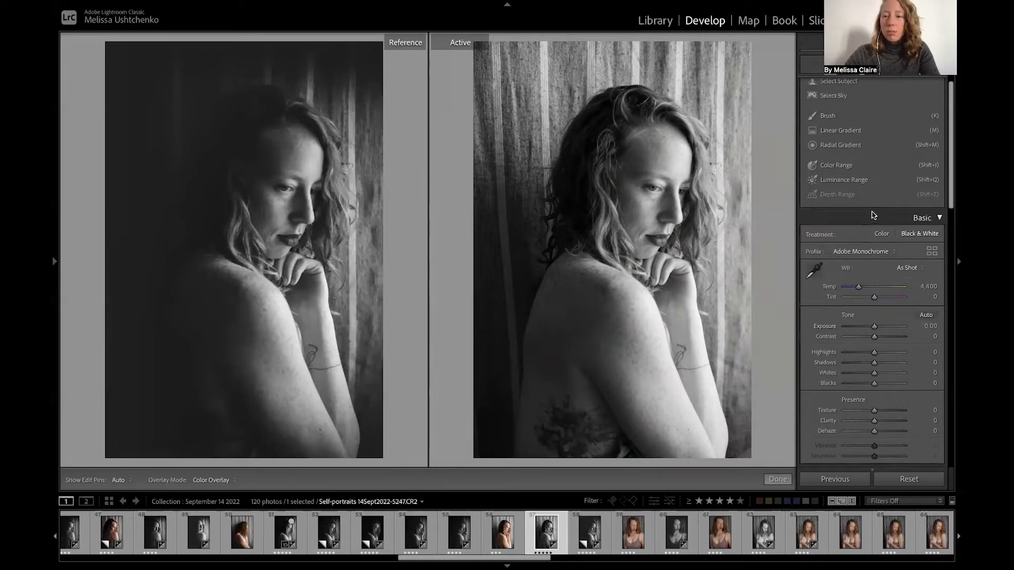
# Adjust the photo's global tone to Highlights -44, Blacks -28 and Exposure +0.05.
pyautogui.scroll(-4, 871, 216)
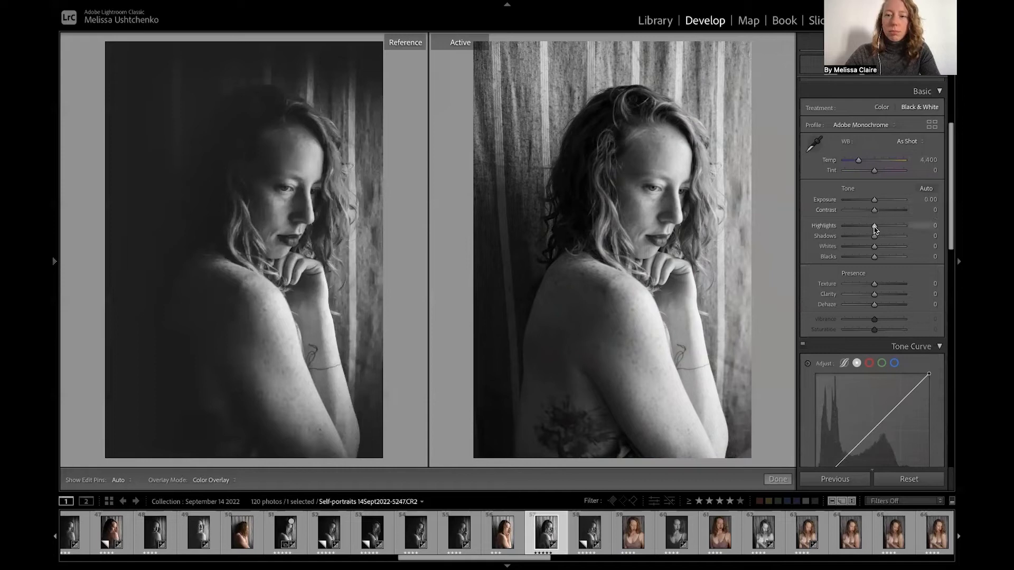
pyautogui.moveTo(874, 229); pyautogui.dragTo(860, 229)
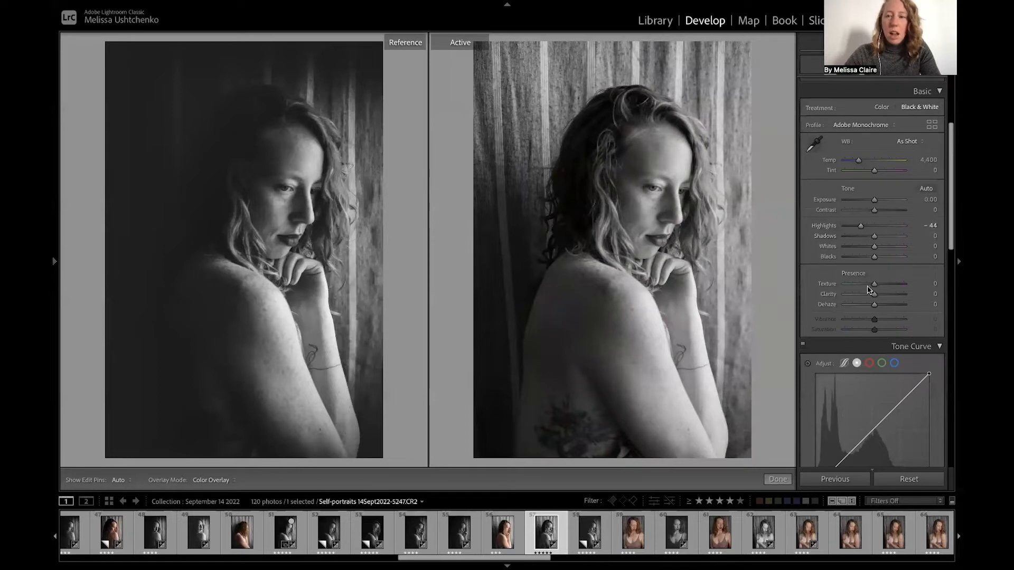
pyautogui.moveTo(874, 258); pyautogui.dragTo(866, 263)
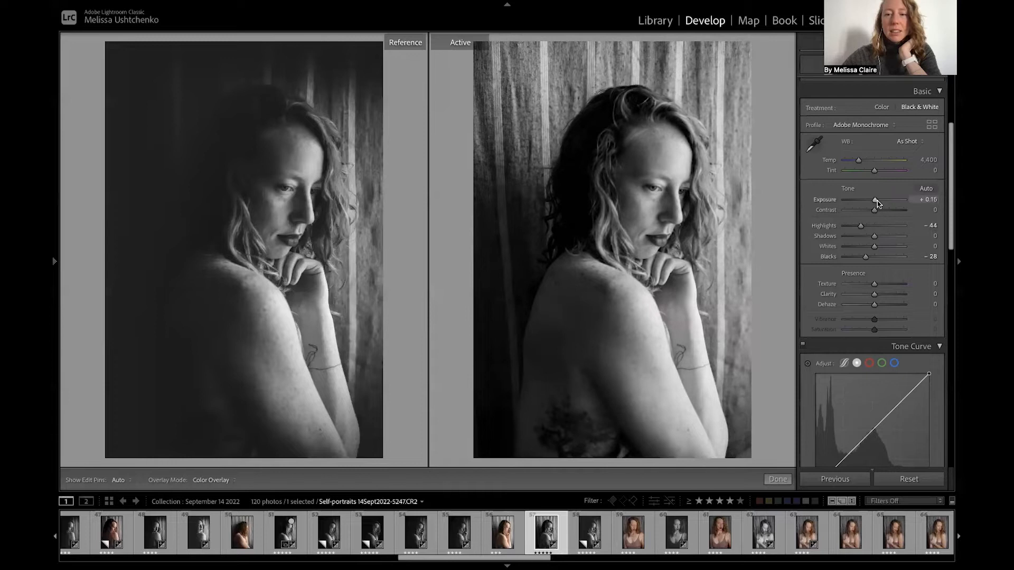
pyautogui.moveTo(875, 204); pyautogui.dragTo(876, 205)
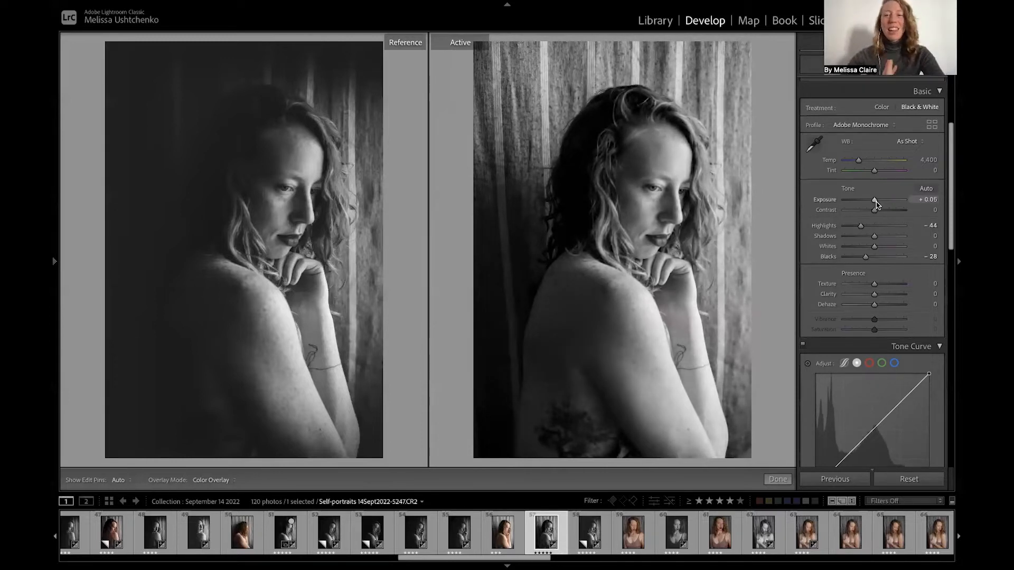
pyautogui.scroll(-5, 834, 316)
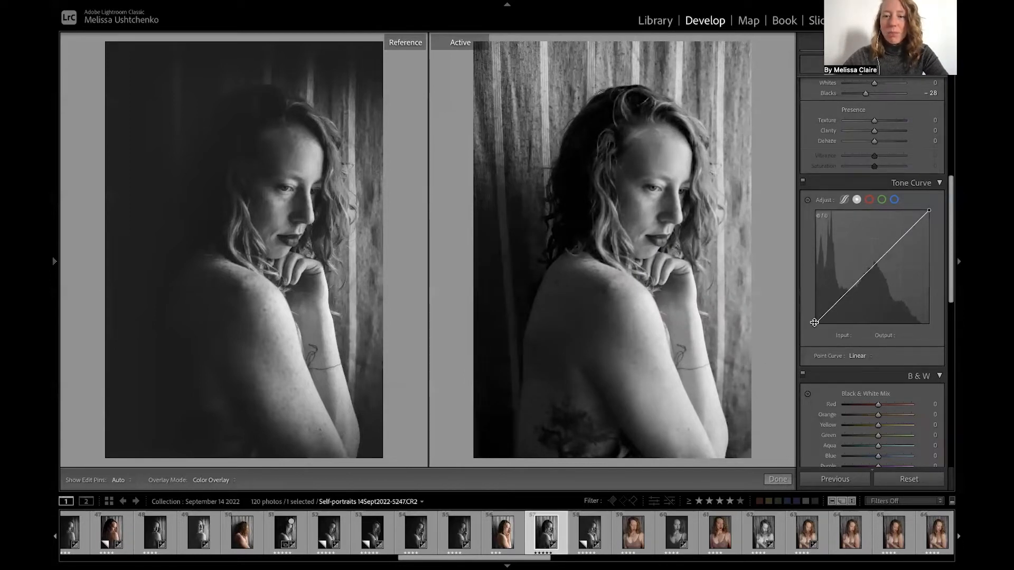
pyautogui.scroll(10, 850, 237)
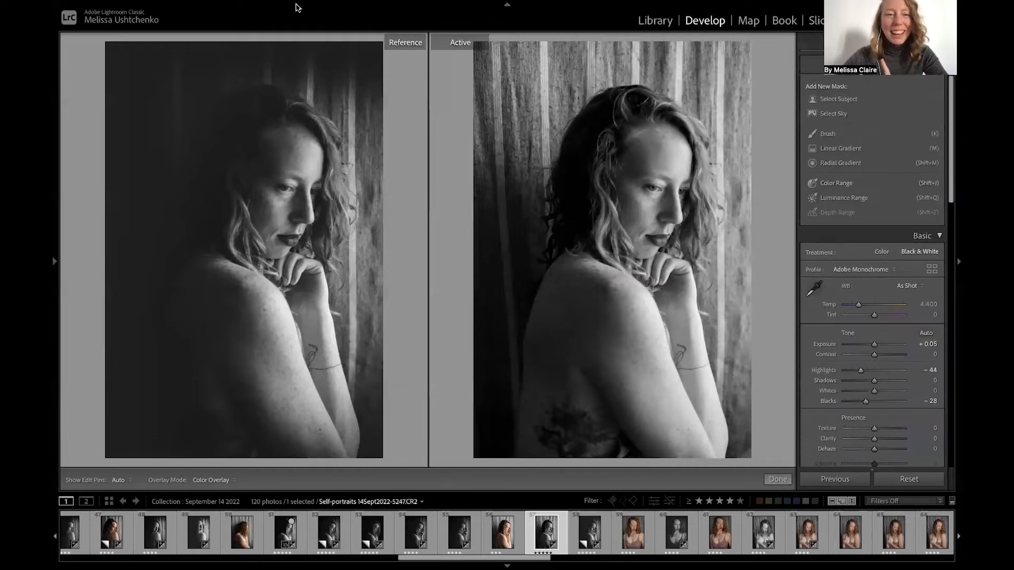
# Add a Radial Gradient mask shaped as a tilted ellipse over the woman's face, hand and shoulder, and invert it.
pyautogui.moveTo(114, 2)
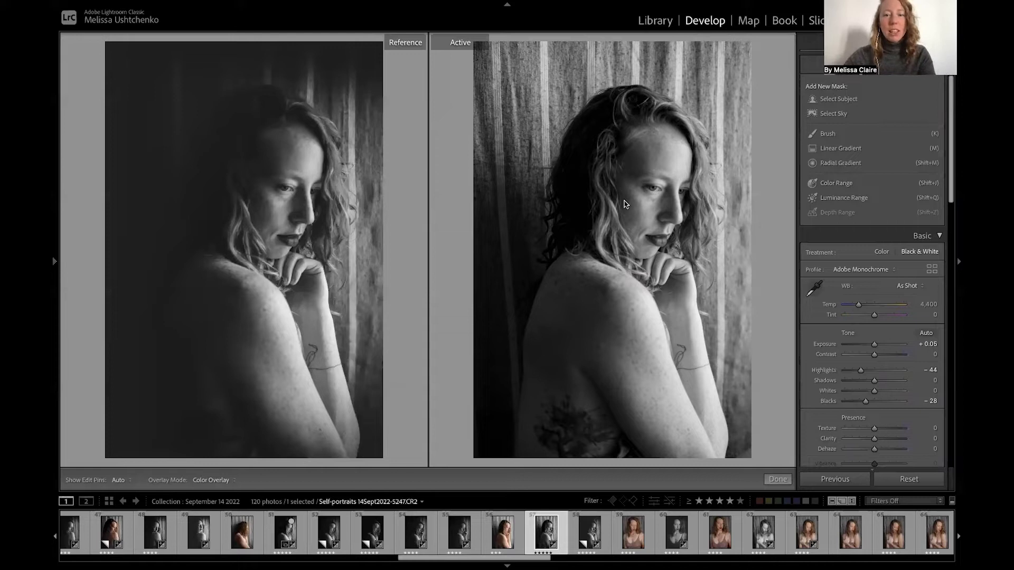
pyautogui.press('m')
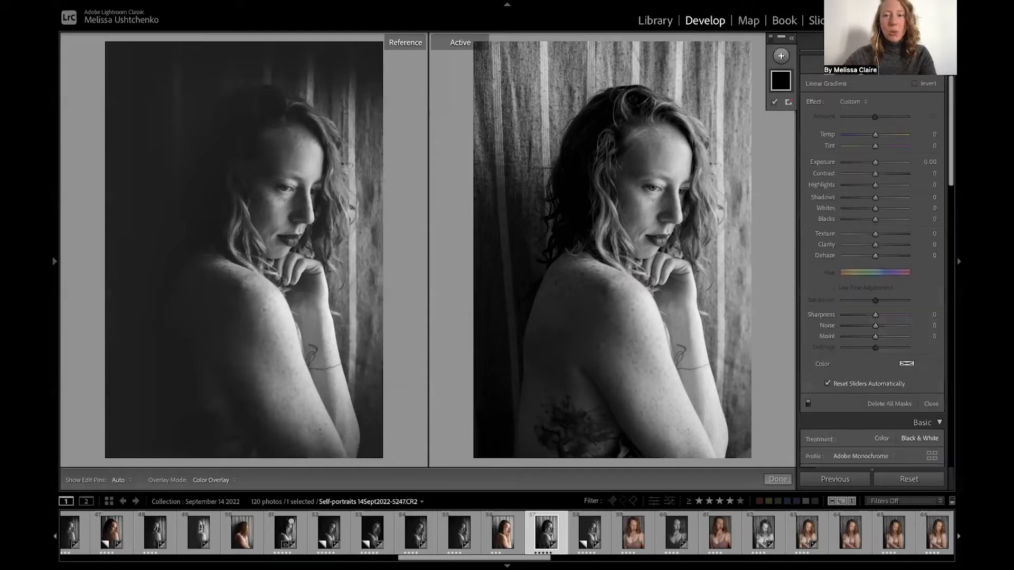
pyautogui.click(782, 55)
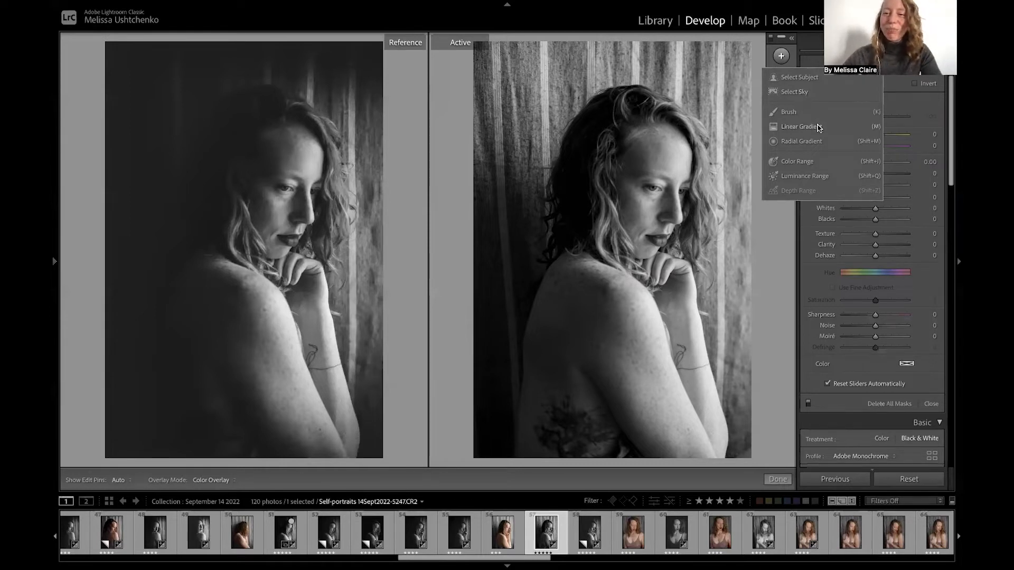
pyautogui.click(798, 143)
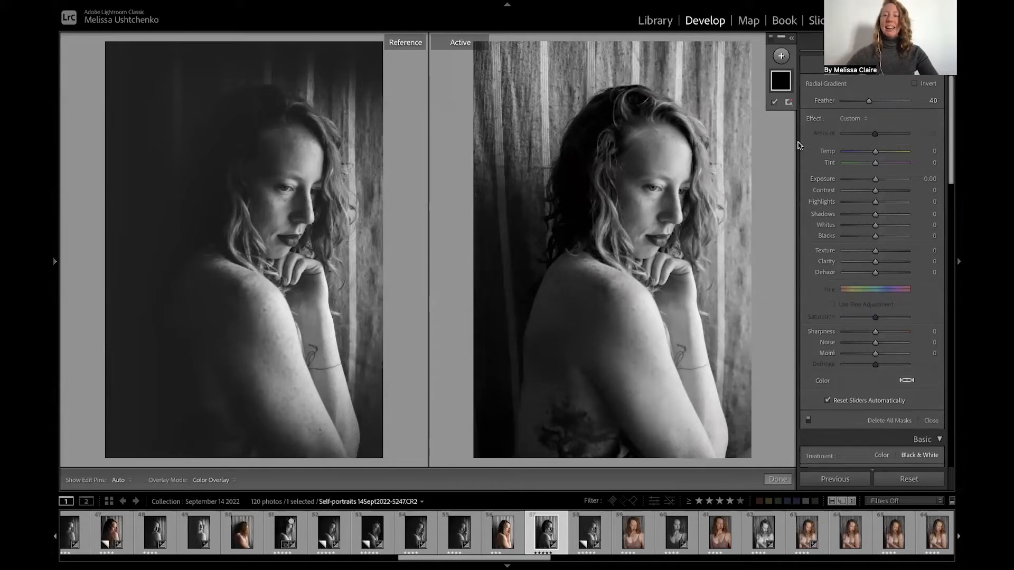
pyautogui.moveTo(645, 141); pyautogui.dragTo(716, 270)
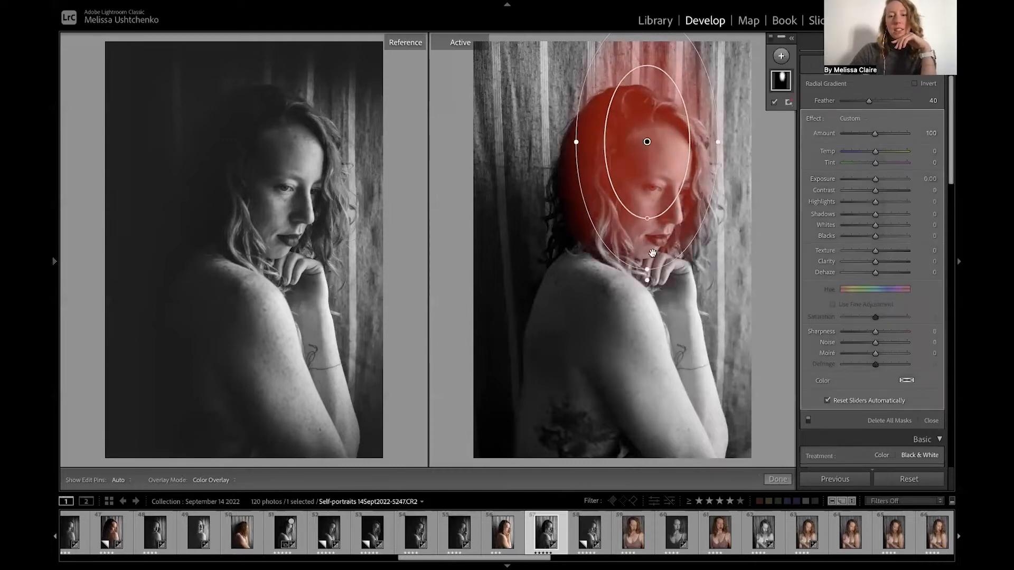
pyautogui.moveTo(647, 280); pyautogui.dragTo(603, 304)
pyautogui.moveTo(615, 174); pyautogui.dragTo(631, 262)
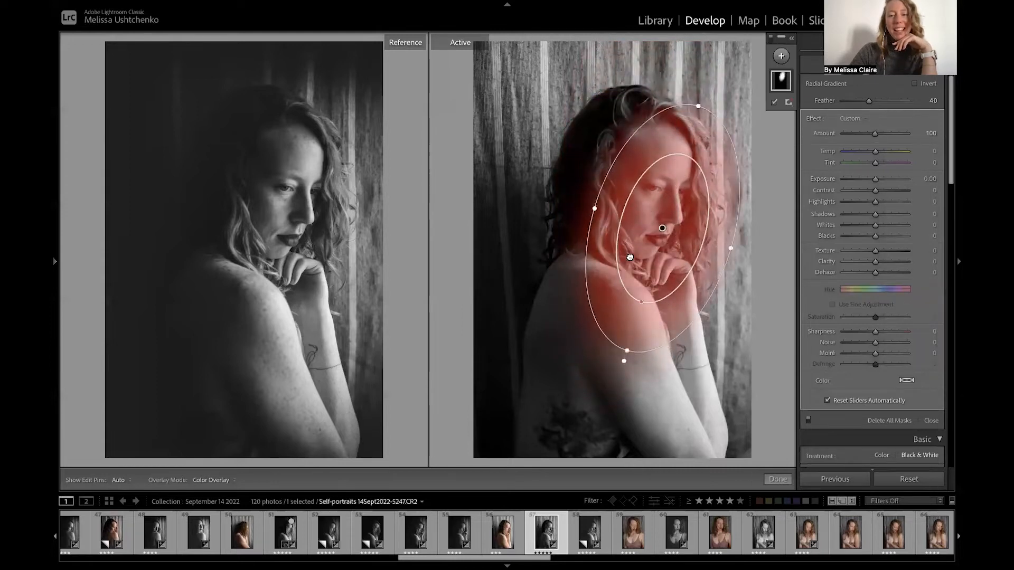
pyautogui.moveTo(630, 350); pyautogui.dragTo(618, 395)
pyautogui.moveTo(681, 235); pyautogui.dragTo(660, 254)
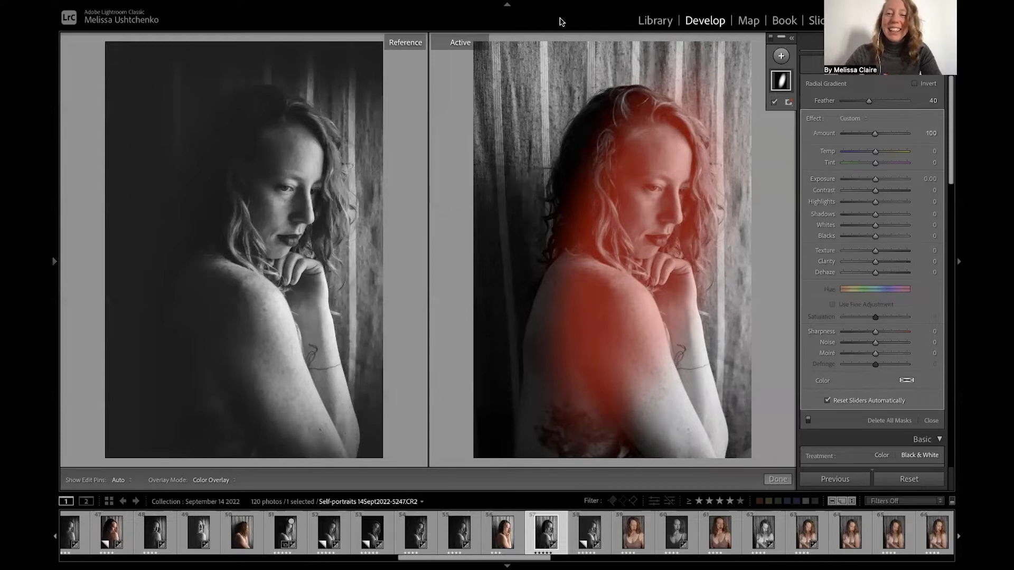
pyautogui.click(915, 84)
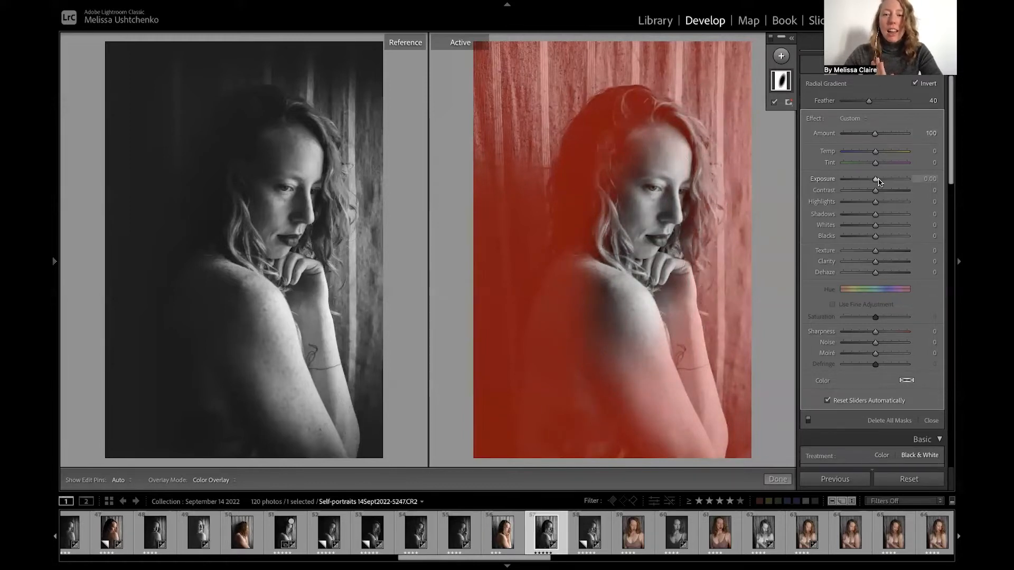
# Set the inverted radial mask's Exposure to -0.93, then widen, re-angle and slightly lower its ellipse around the woman.
pyautogui.moveTo(877, 181); pyautogui.dragTo(870, 180)
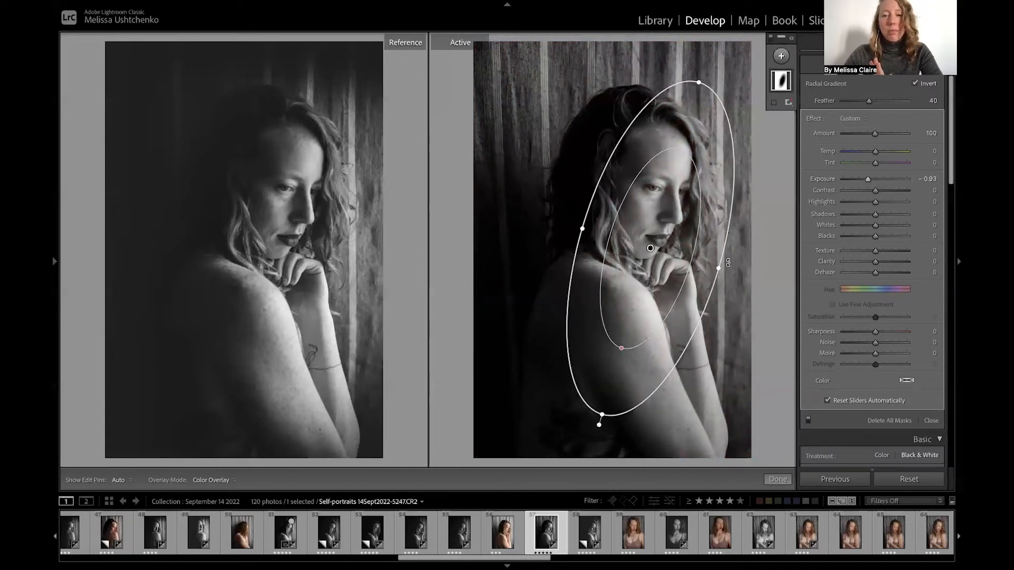
pyautogui.moveTo(719, 270); pyautogui.dragTo(743, 275)
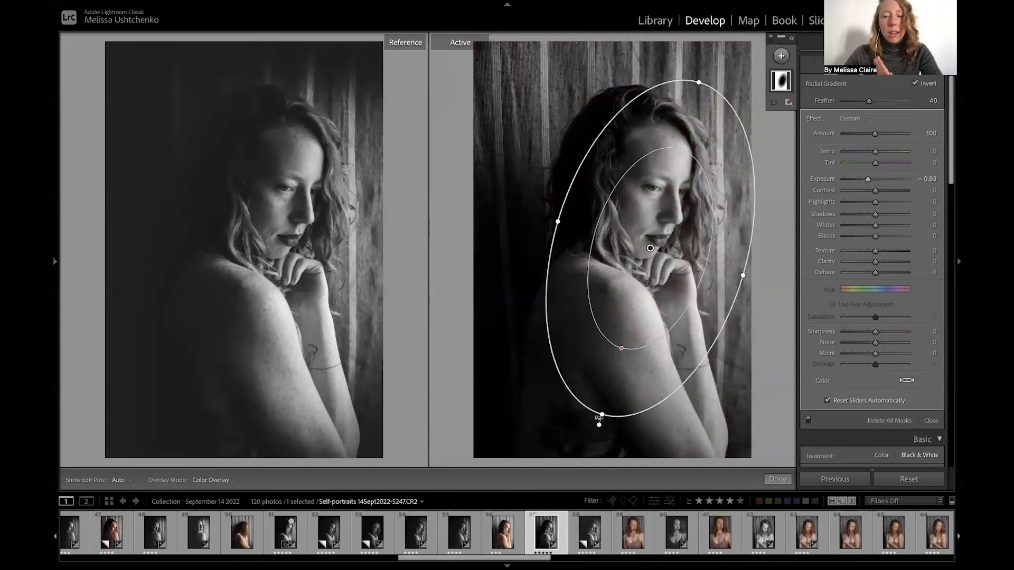
pyautogui.moveTo(598, 421); pyautogui.dragTo(622, 446)
pyautogui.moveTo(648, 257); pyautogui.dragTo(650, 262)
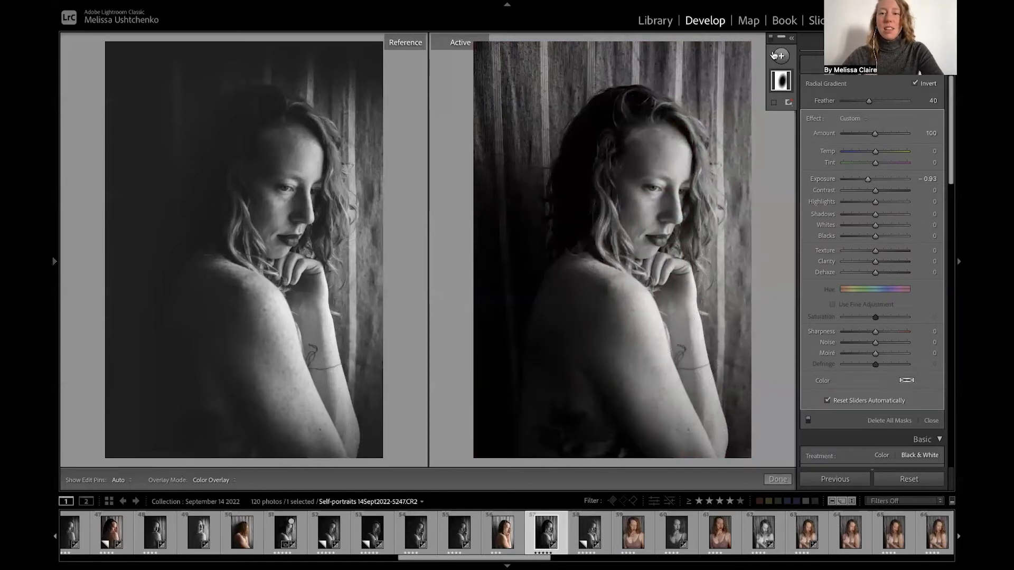
# Darken the area outside the ellipse further with Exposure -0.99 and Blacks -10.
pyautogui.moveTo(791, 79)
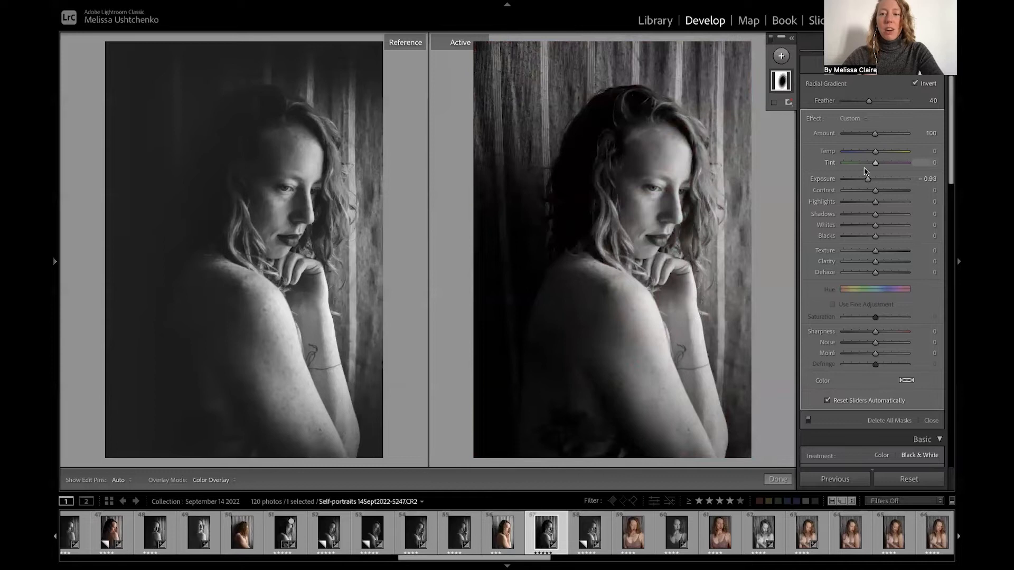
pyautogui.moveTo(866, 177); pyautogui.dragTo(866, 176)
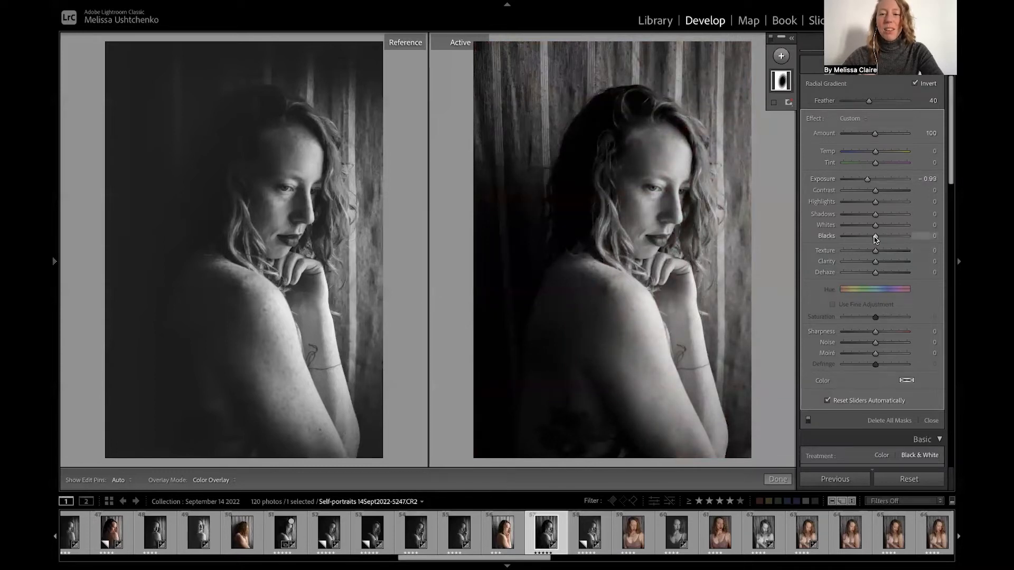
pyautogui.moveTo(875, 239); pyautogui.dragTo(871, 239)
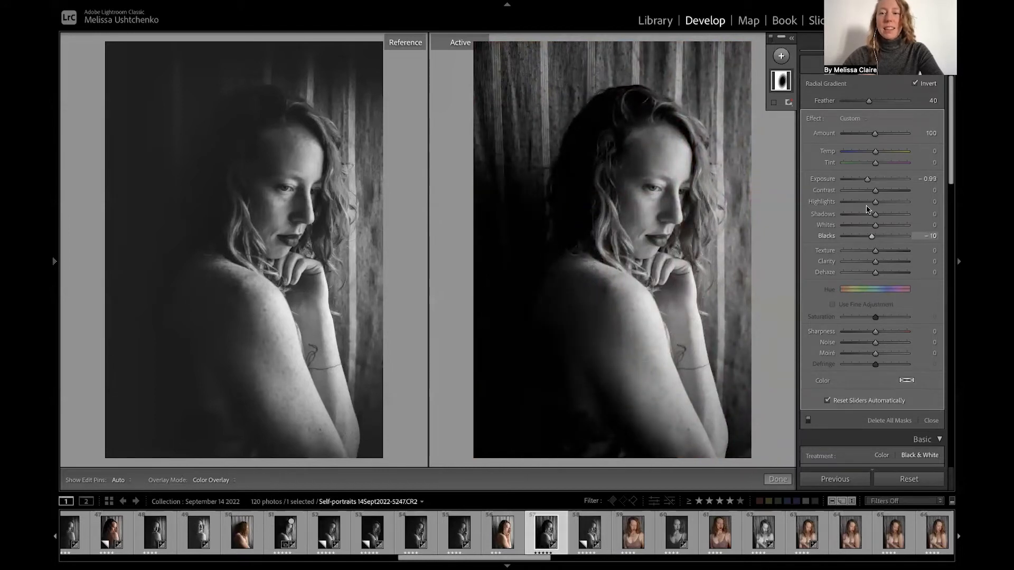
# Add a second Radial Gradient mask, tilted and placed over the wooden background in the photo's upper left corner.
pyautogui.click(783, 57)
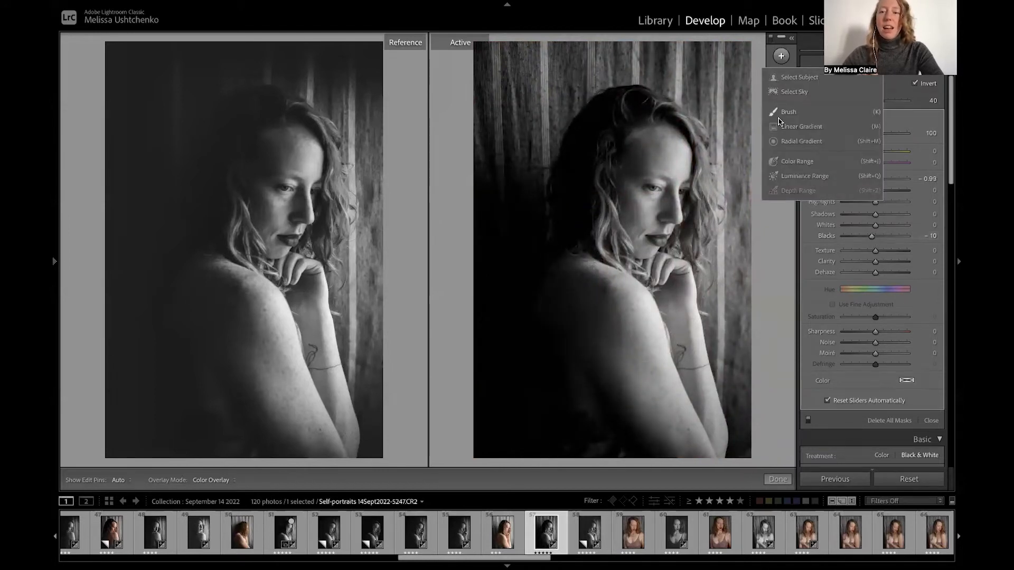
pyautogui.click(796, 142)
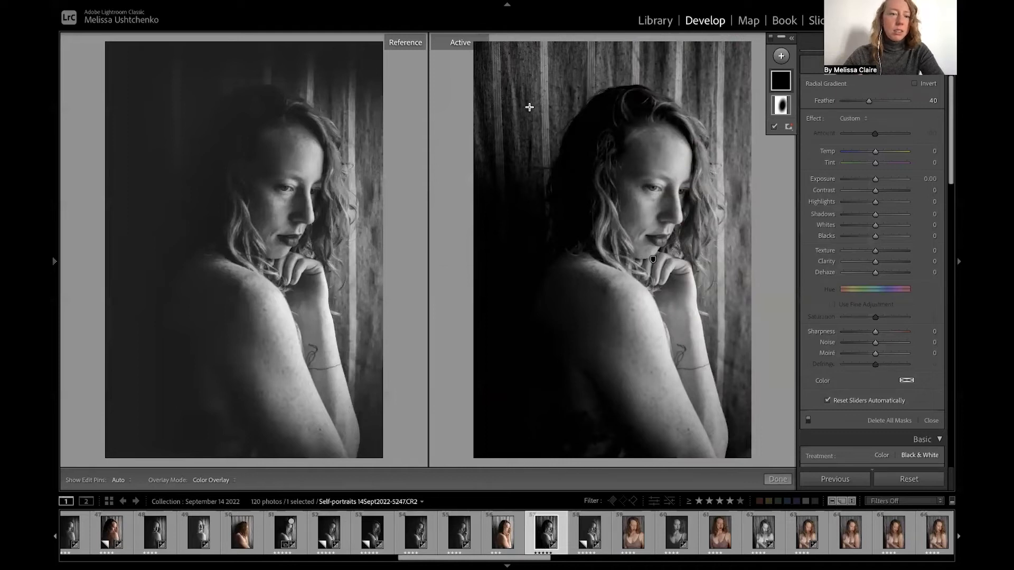
pyautogui.moveTo(580, 49); pyautogui.dragTo(496, 165)
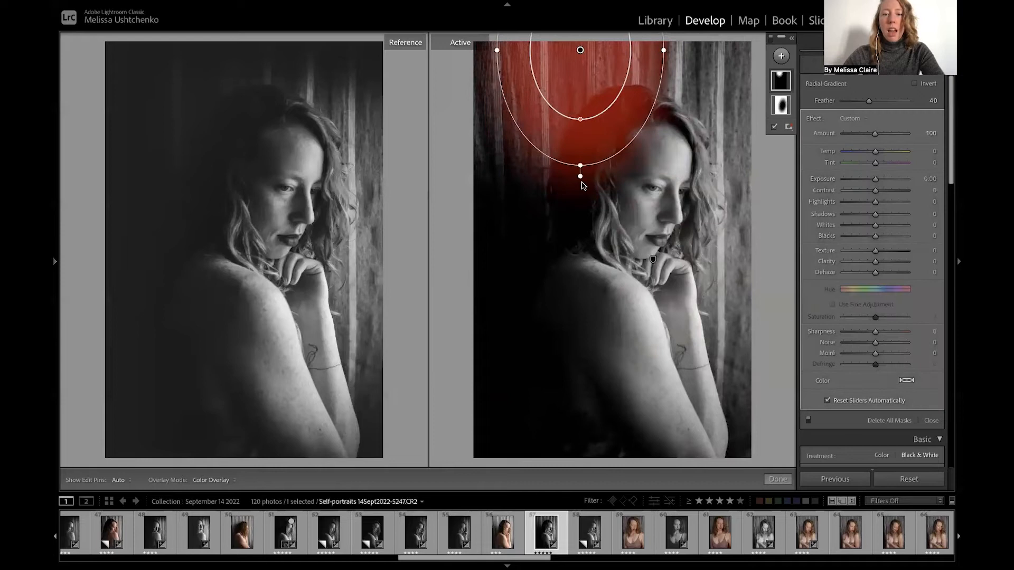
pyautogui.moveTo(581, 182); pyautogui.dragTo(493, 222)
pyautogui.moveTo(570, 56); pyautogui.dragTo(512, 100)
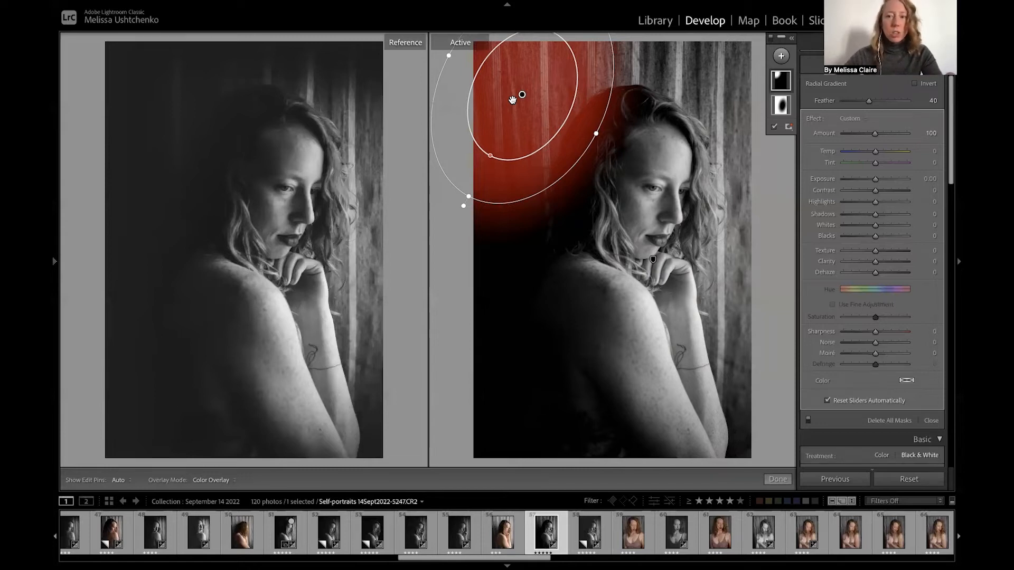
# Darken the upper left background mask with Exposure -1.97 and Highlights -23.
pyautogui.moveTo(874, 182); pyautogui.dragTo(865, 189)
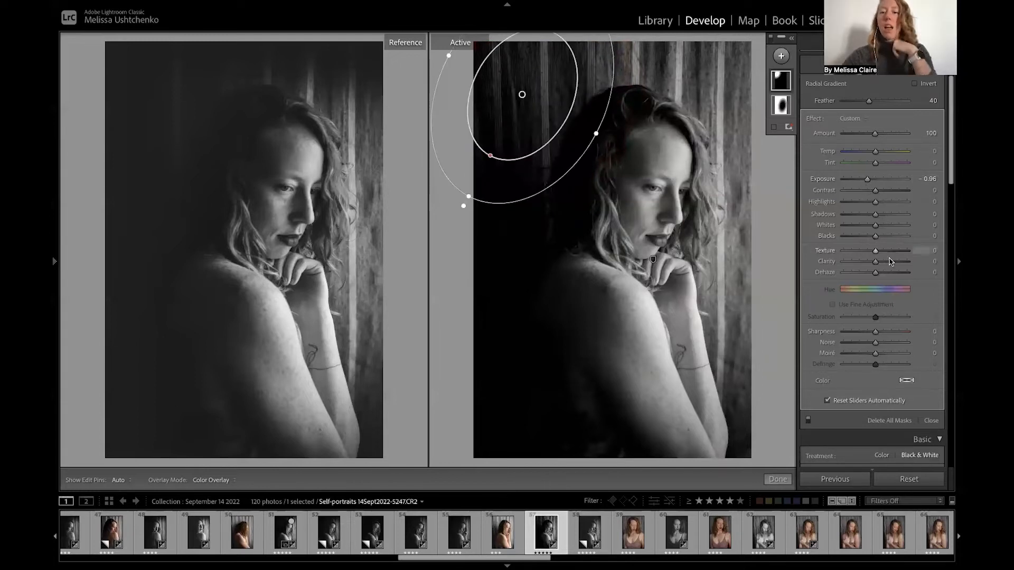
pyautogui.moveTo(872, 205)
pyautogui.mouseDown()
pyautogui.moveTo(846, 207)
pyautogui.moveTo(870, 211)
pyautogui.mouseUp()
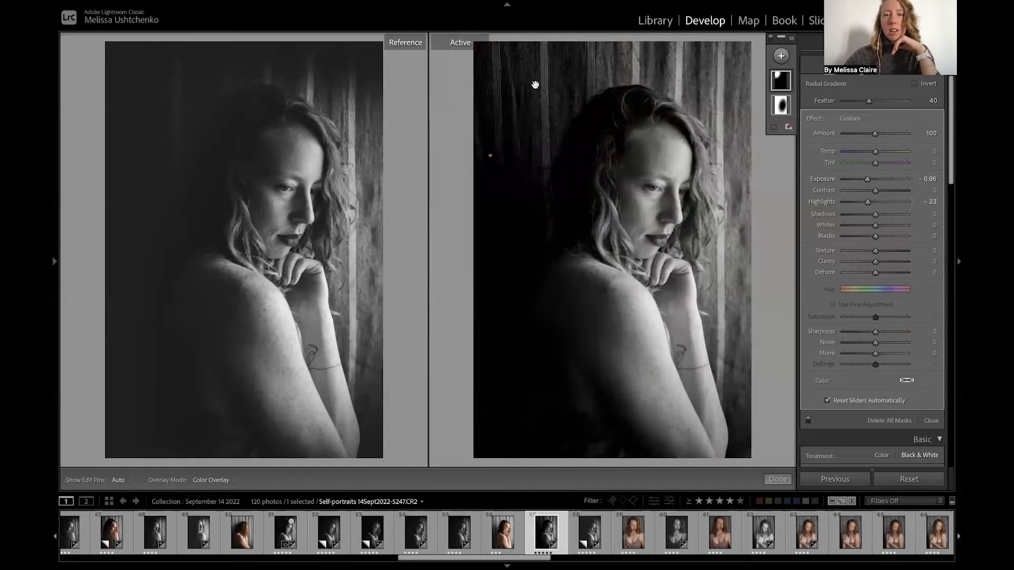
pyautogui.moveTo(867, 179); pyautogui.dragTo(861, 183)
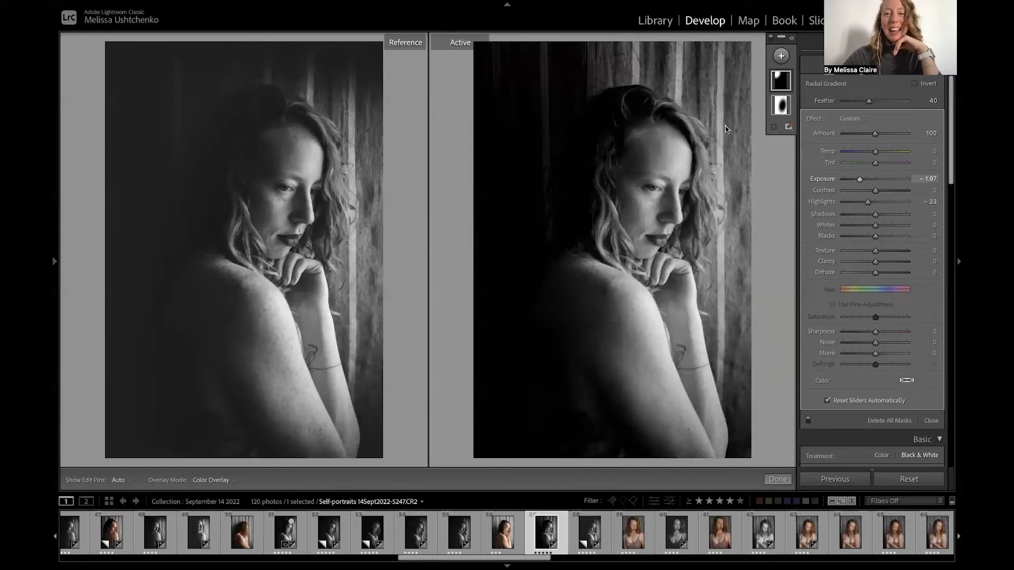
# Add a wide, slightly tilted Radial Gradient mask along the photo's top edge above the head and set its Exposure to -1.89.
pyautogui.click(782, 57)
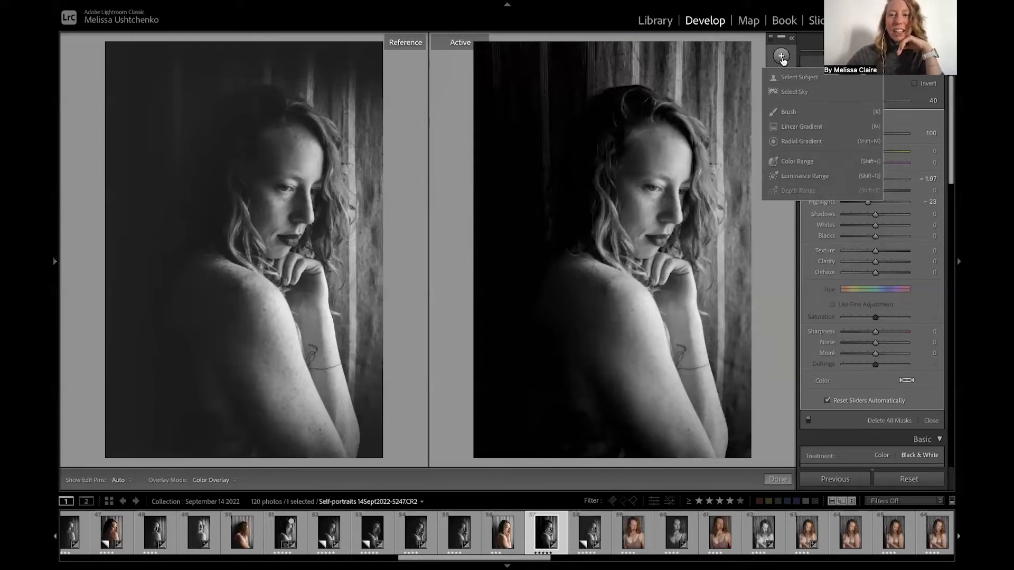
pyautogui.click(804, 140)
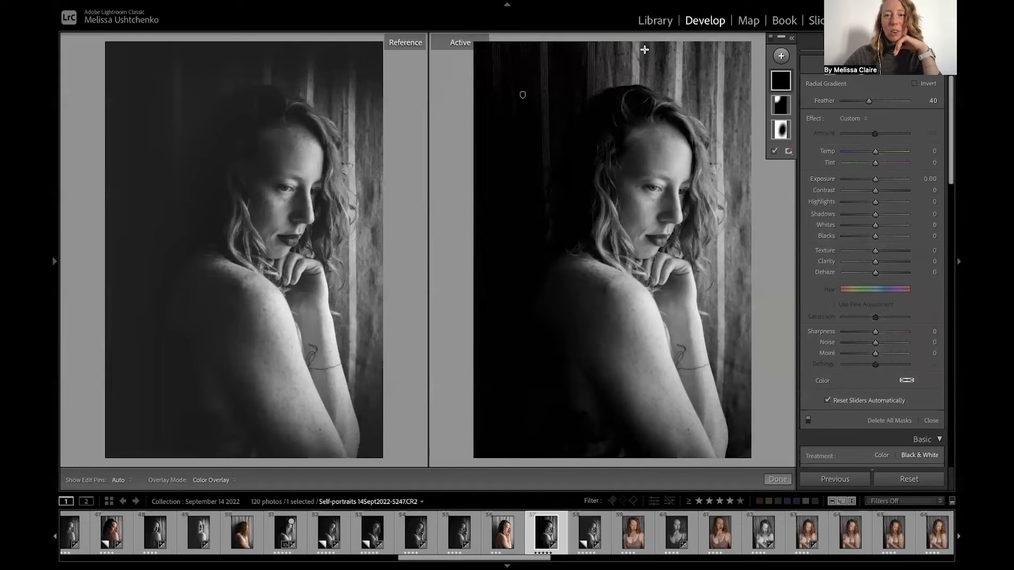
pyautogui.moveTo(625, 45); pyautogui.dragTo(763, 101)
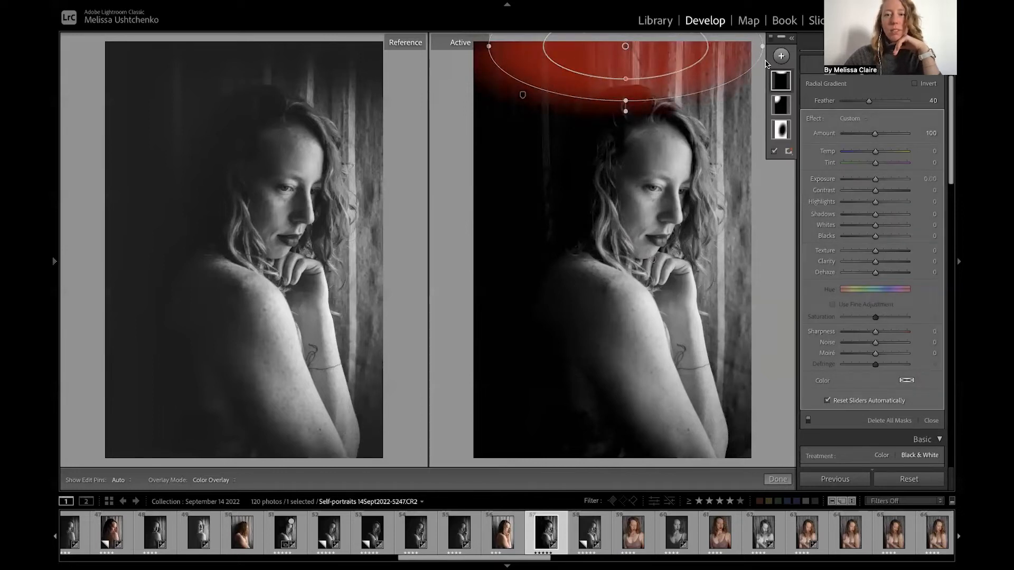
pyautogui.moveTo(632, 106); pyautogui.dragTo(673, 69)
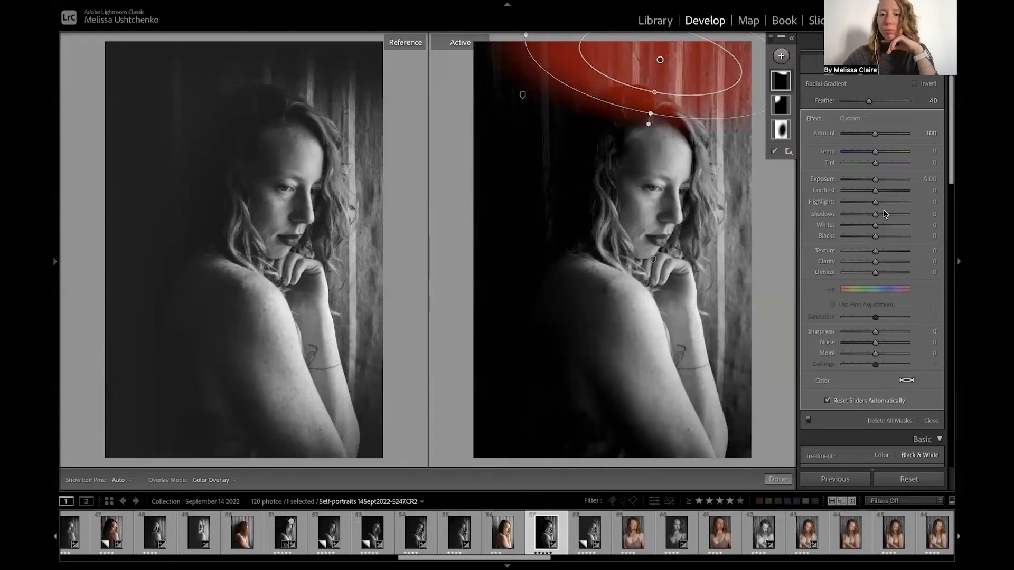
pyautogui.moveTo(877, 180); pyautogui.dragTo(862, 181)
pyautogui.moveTo(684, 77)
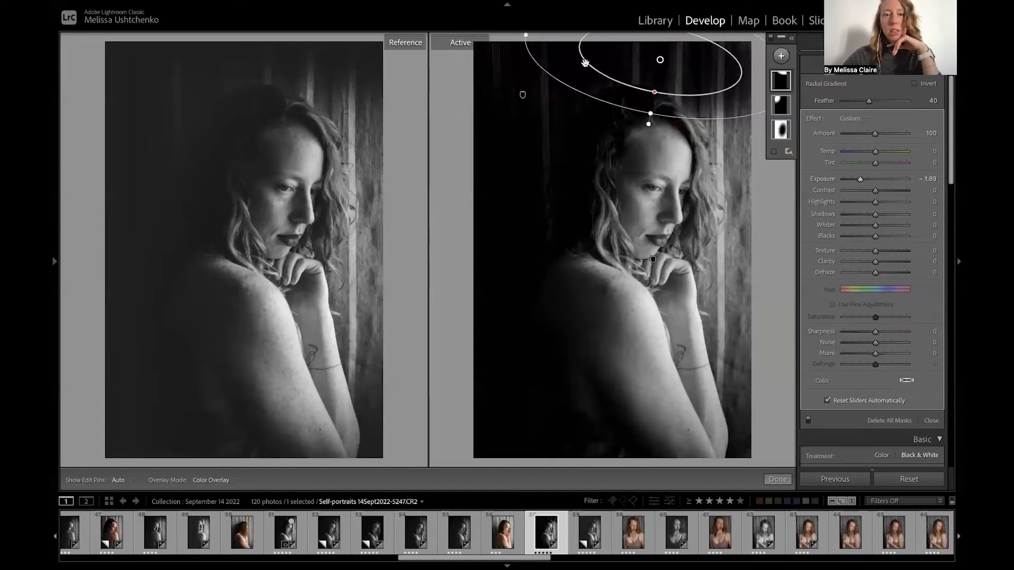
# Tilt and reposition the radial mask along the photo's top edge, set its Exposure to -1.91, and finish masking.
pyautogui.moveTo(649, 124); pyautogui.dragTo(663, 127)
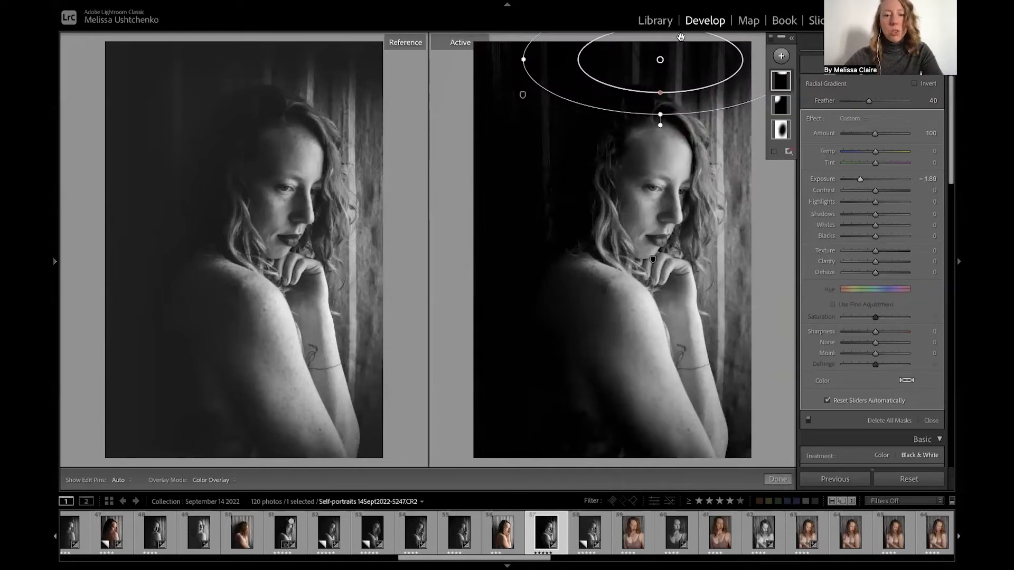
pyautogui.moveTo(659, 57); pyautogui.dragTo(660, 60)
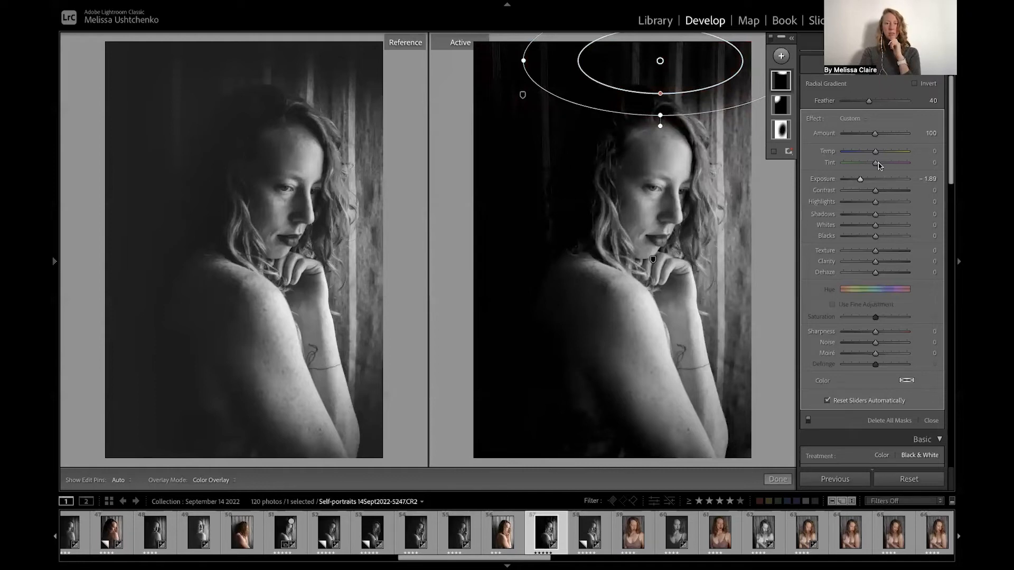
pyautogui.moveTo(860, 180); pyautogui.dragTo(861, 180)
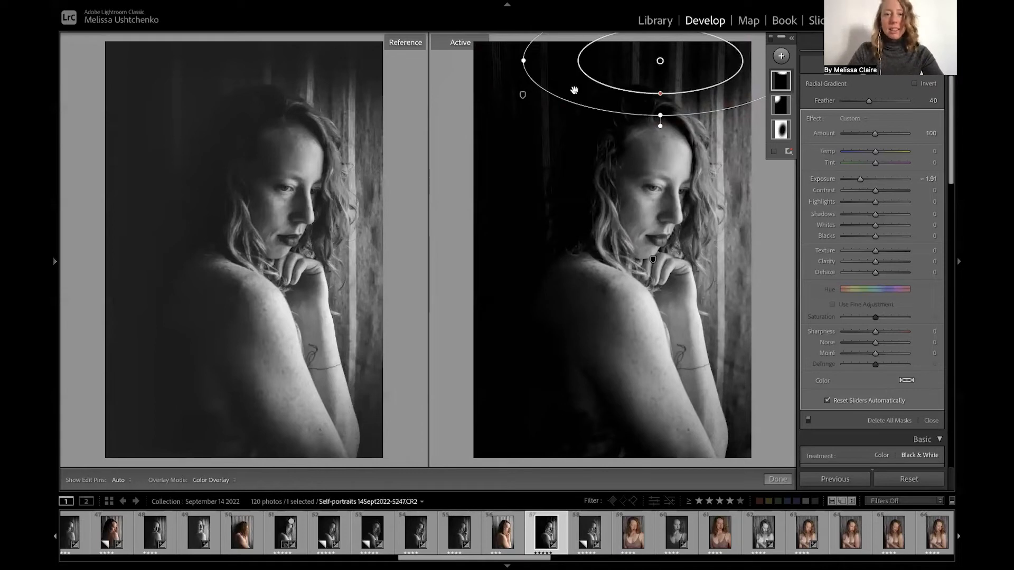
pyautogui.moveTo(515, 61); pyautogui.dragTo(516, 77)
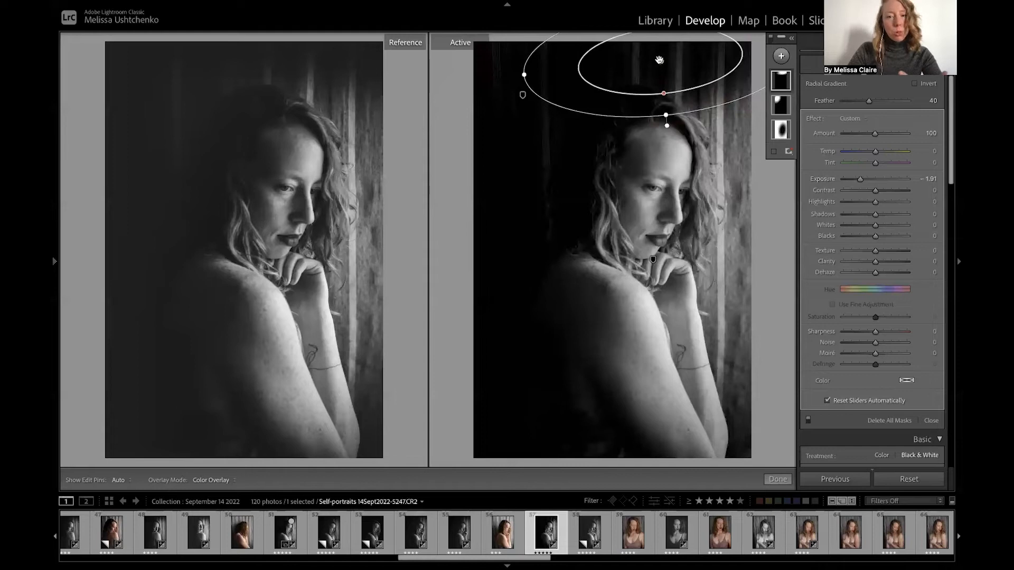
pyautogui.moveTo(659, 60); pyautogui.dragTo(653, 63)
pyautogui.moveTo(509, 80); pyautogui.dragTo(510, 85)
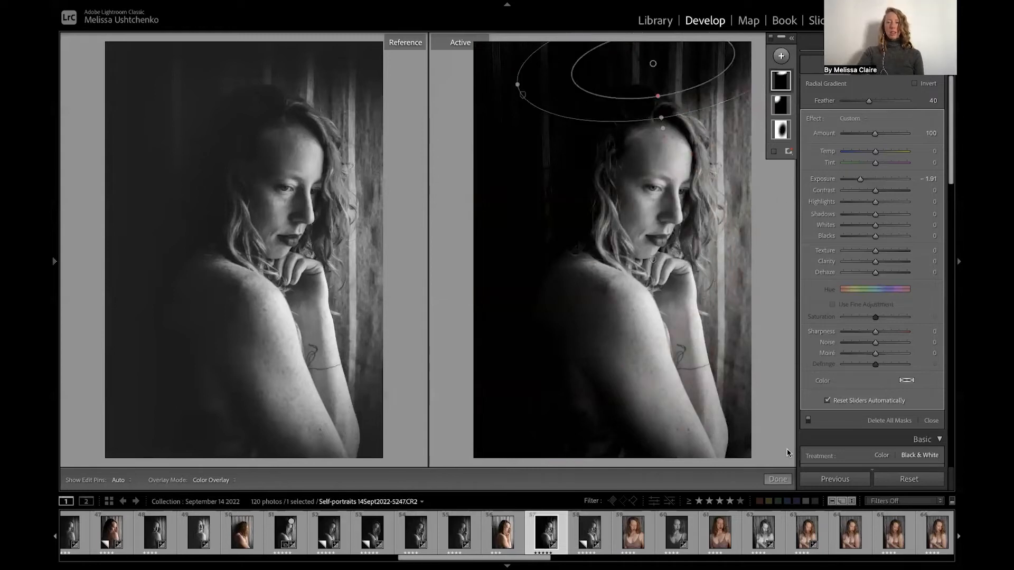
pyautogui.click(786, 480)
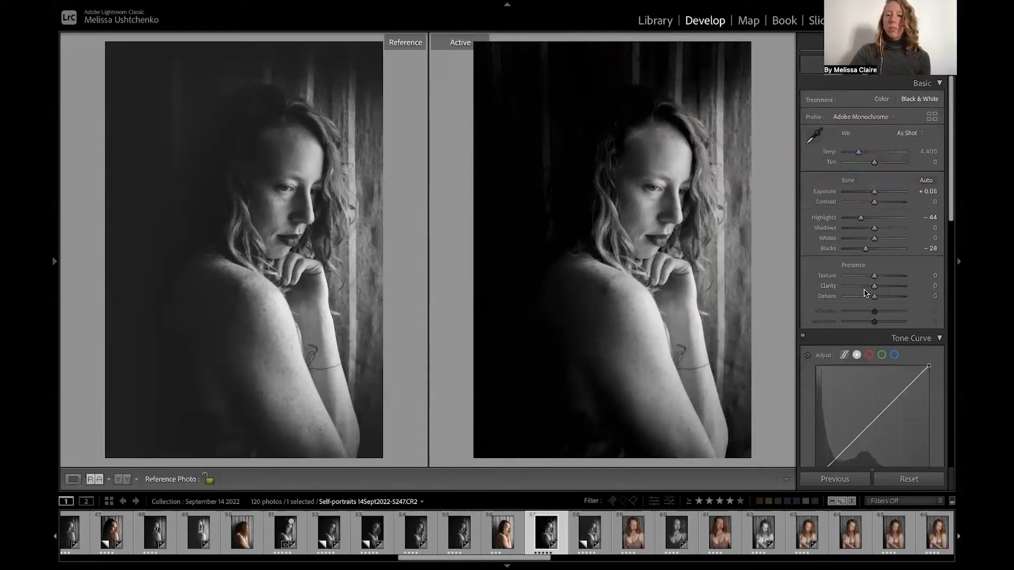
# Fade the blacks in the Tone Curve by raising the black point to Output 30 and adding a shadow point at Input 44, Output 49.
pyautogui.scroll(-4, 864, 290)
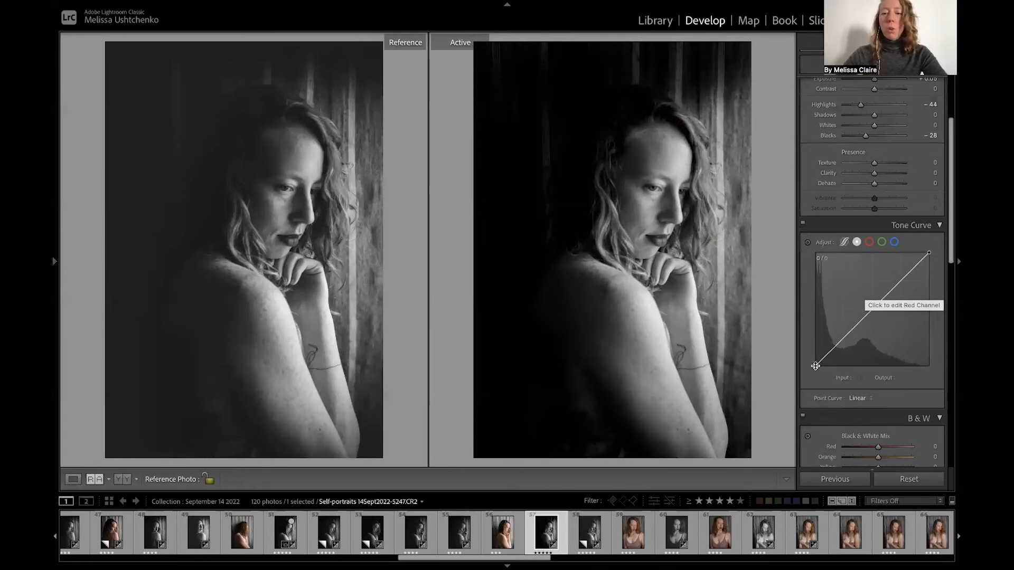
pyautogui.moveTo(815, 366); pyautogui.dragTo(812, 370)
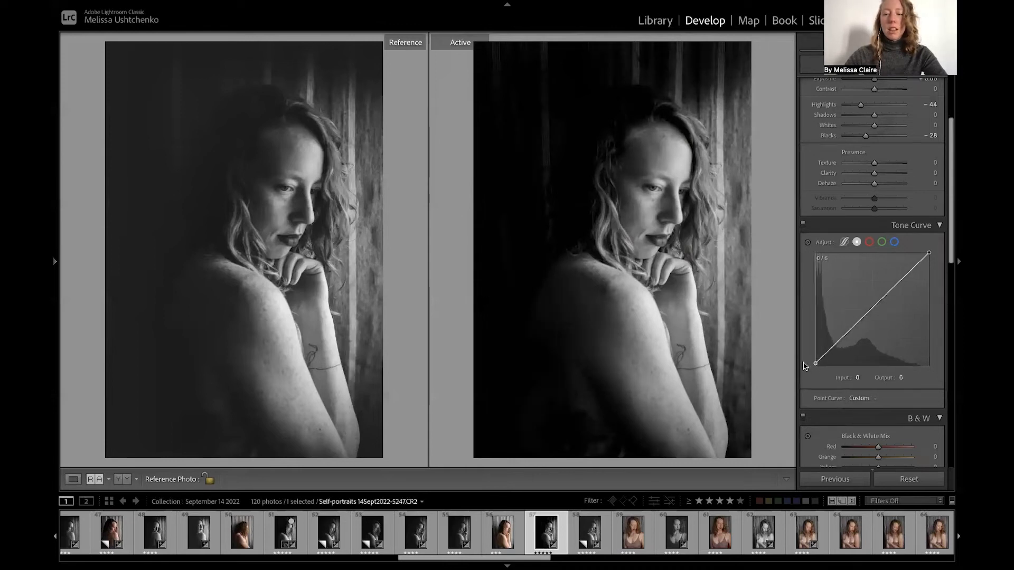
pyautogui.moveTo(800, 366); pyautogui.dragTo(793, 357)
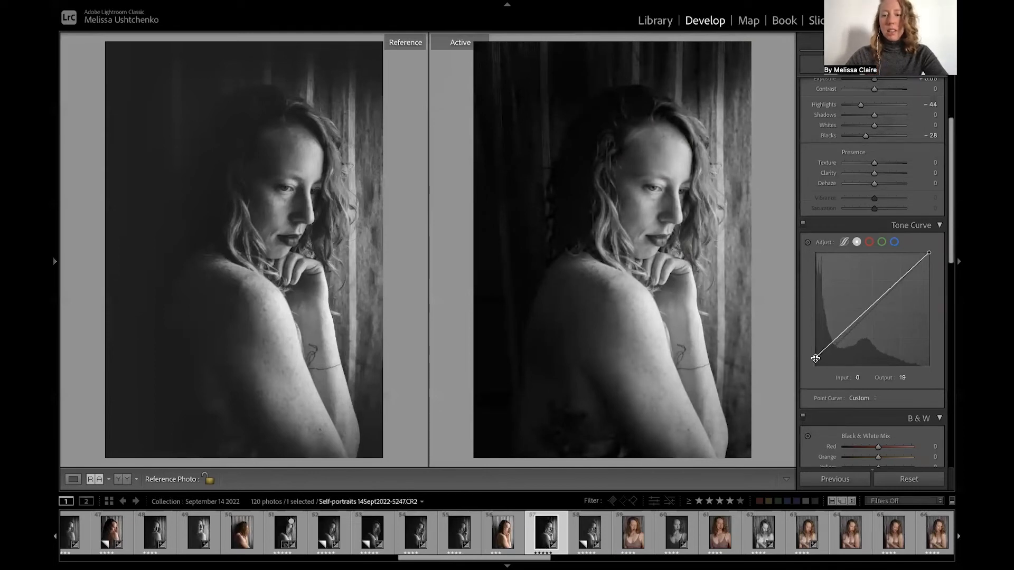
pyautogui.moveTo(815, 360); pyautogui.dragTo(806, 356)
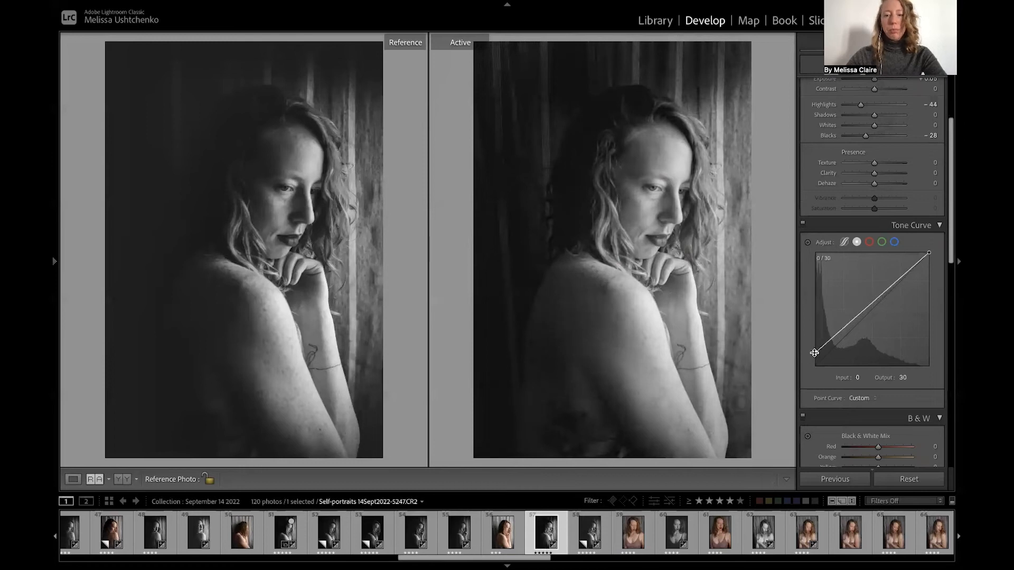
pyautogui.moveTo(833, 338); pyautogui.dragTo(833, 344)
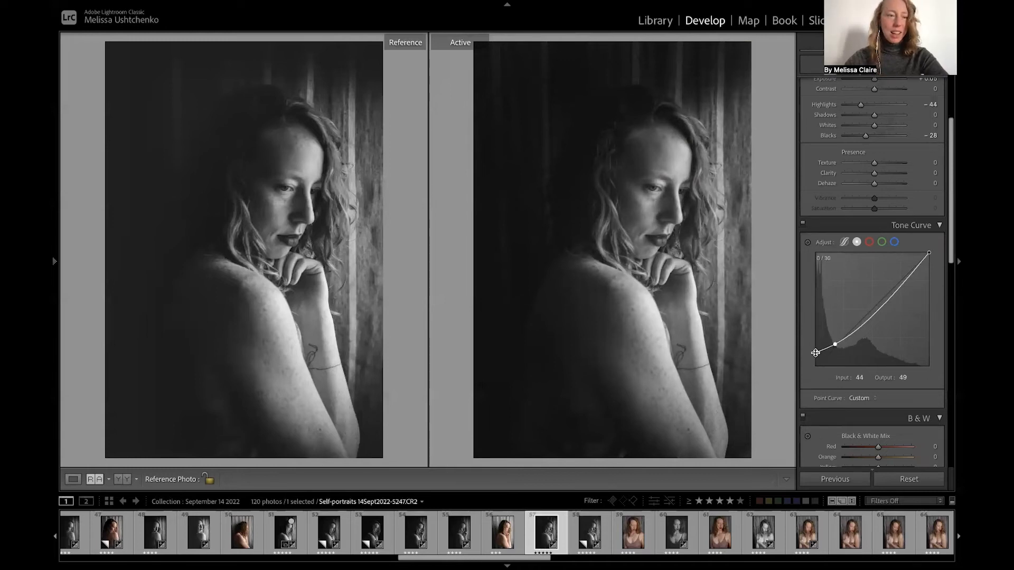
# Brighten the whole photo's Highlights to -27.
pyautogui.scroll(3, 896, 125)
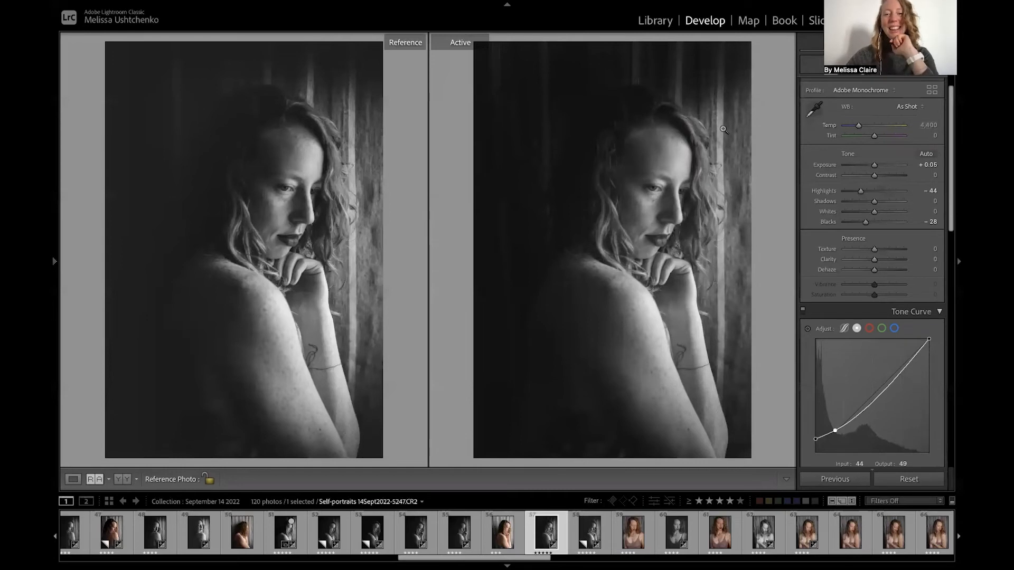
pyautogui.moveTo(860, 194); pyautogui.dragTo(867, 194)
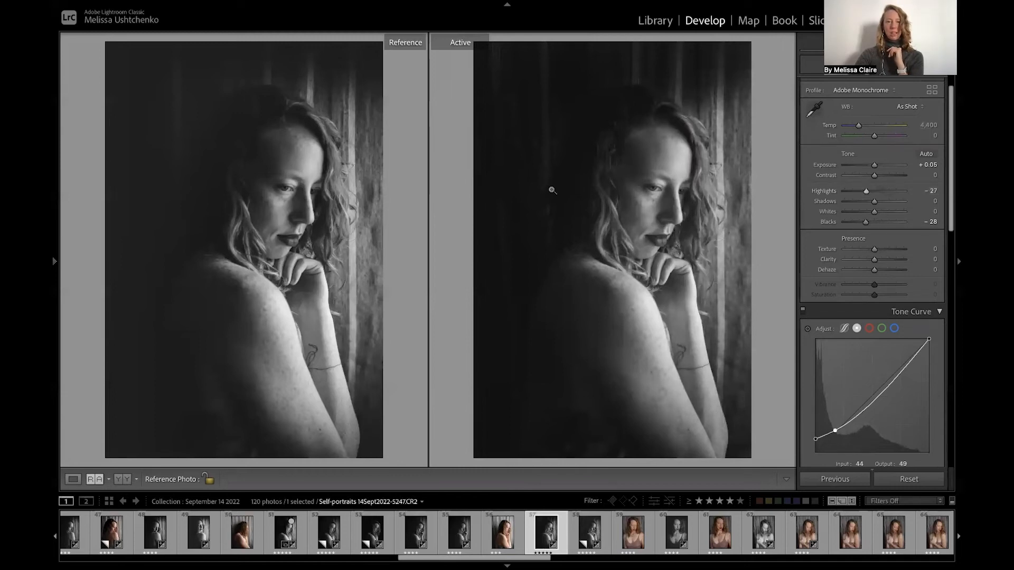
pyautogui.click(579, 145)
pyautogui.click(561, 143)
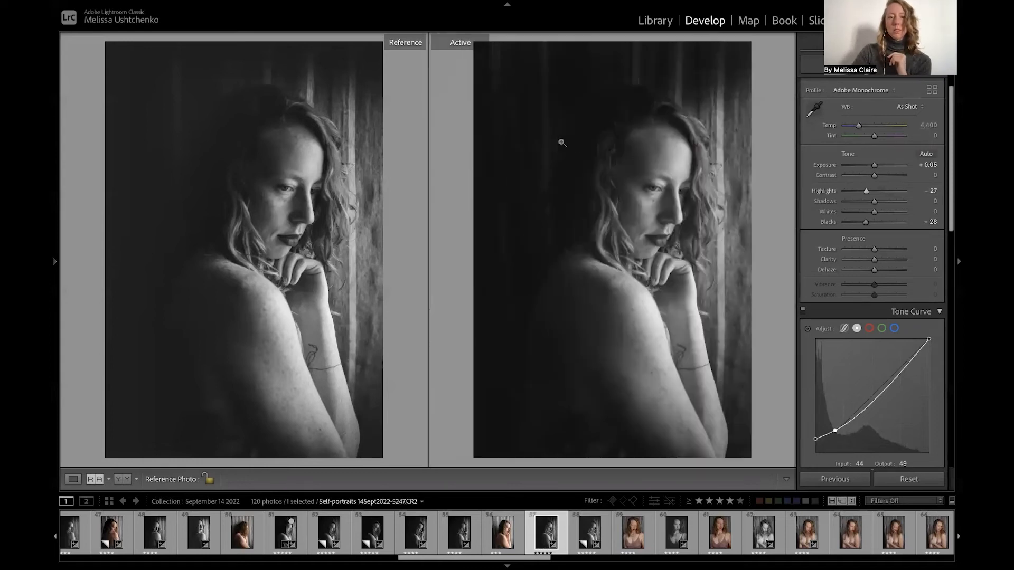
# Reopen masking and set the inverted radial mask around the woman to Blacks 3 and Exposure -1.49.
pyautogui.hotkey('shift', 'm')
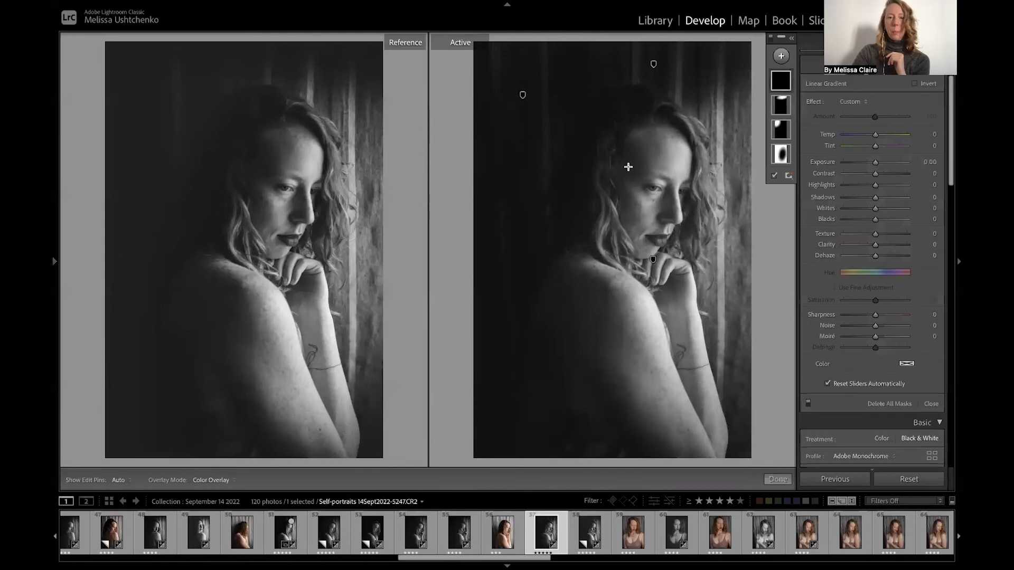
pyautogui.click(781, 129)
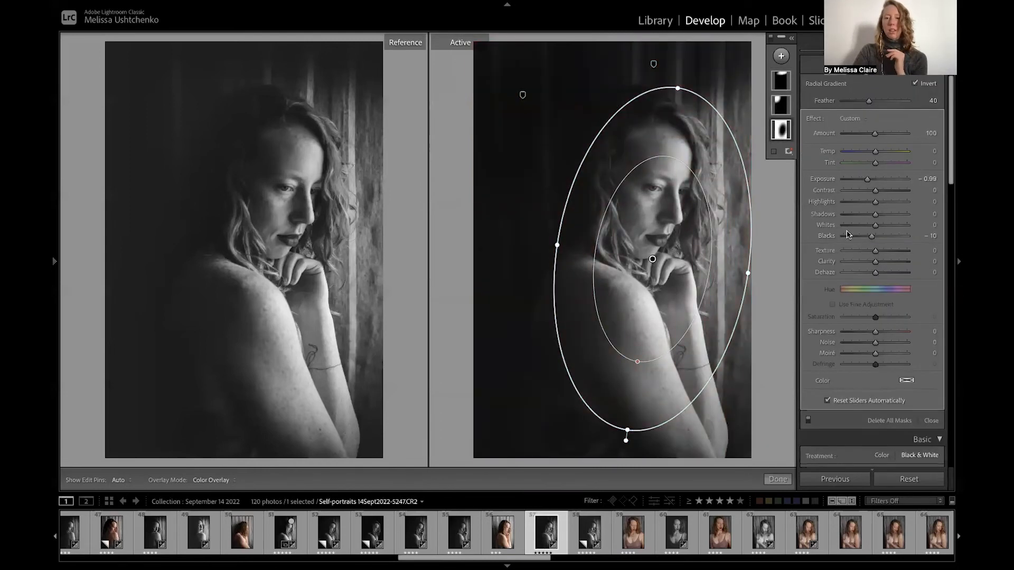
pyautogui.moveTo(871, 236); pyautogui.dragTo(871, 242)
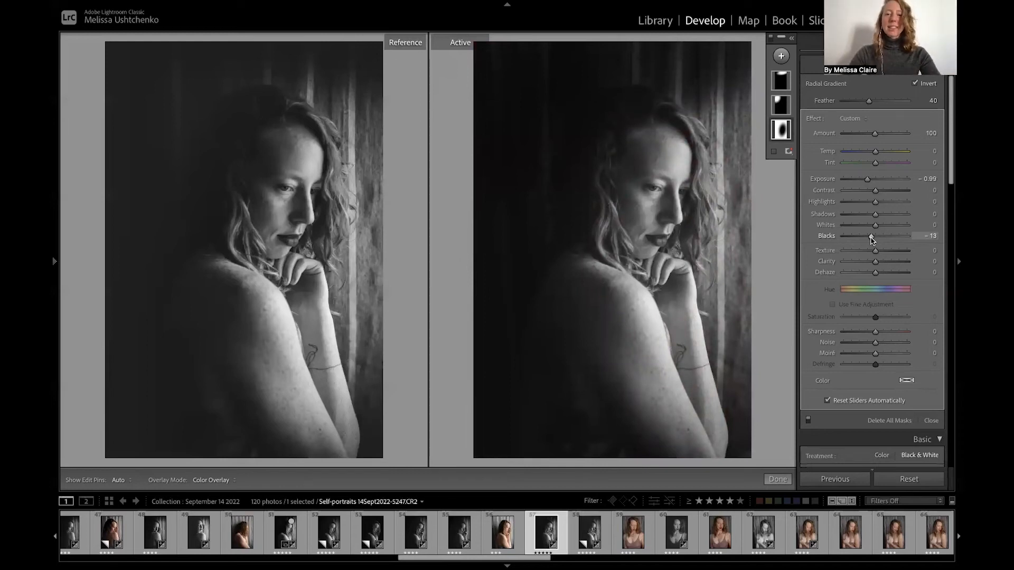
pyautogui.moveTo(645, 197)
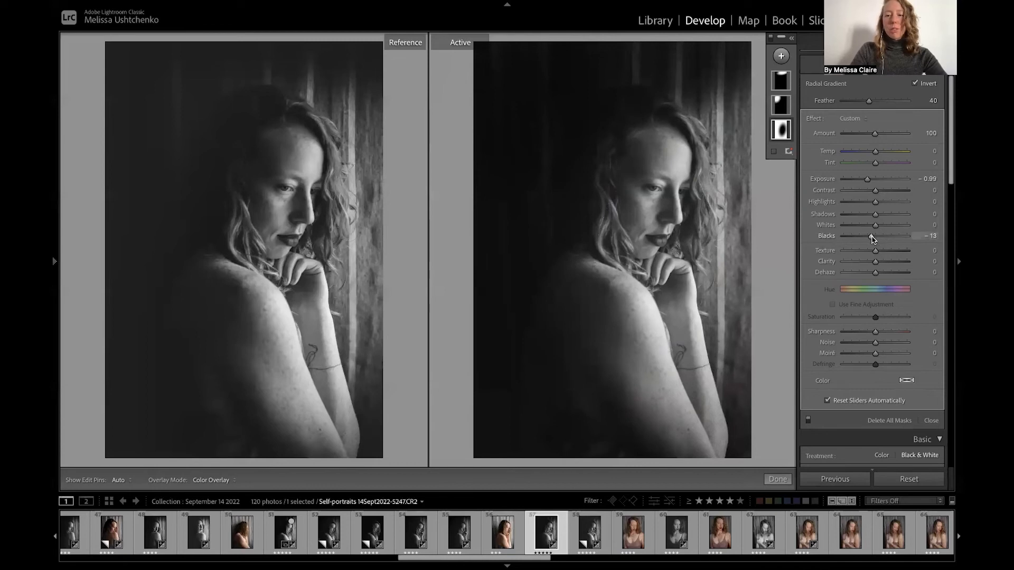
pyautogui.moveTo(871, 237); pyautogui.dragTo(877, 239)
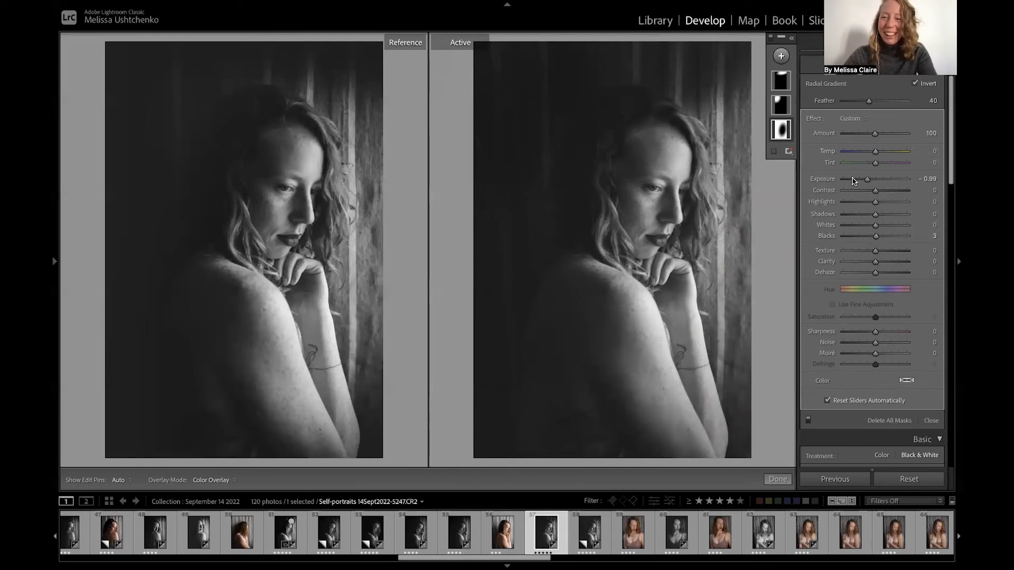
pyautogui.moveTo(866, 182); pyautogui.dragTo(863, 182)
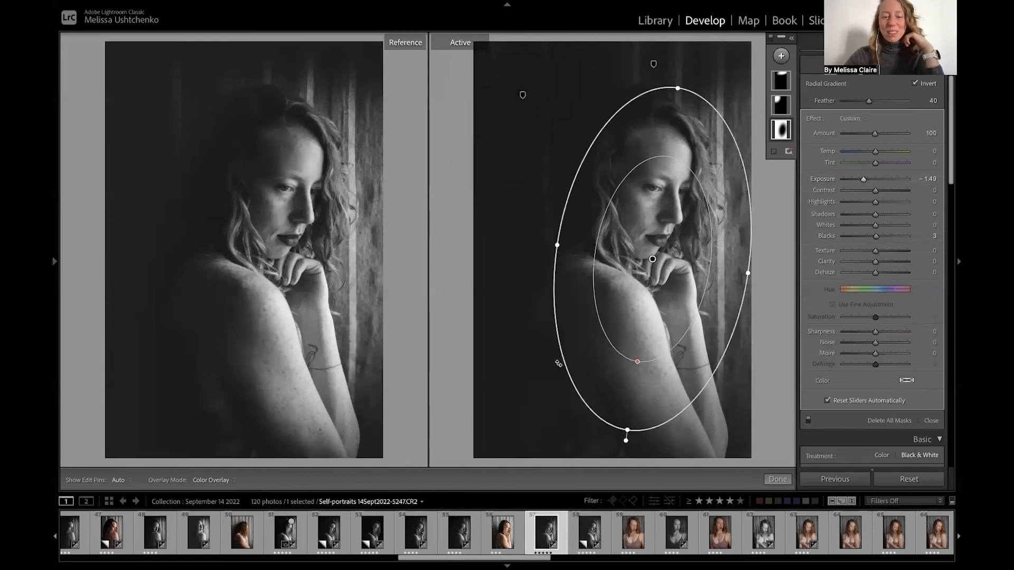
# Create a virtual copy of the edited self-portrait and reset all of the copy's develop settings.
pyautogui.moveTo(577, 442)
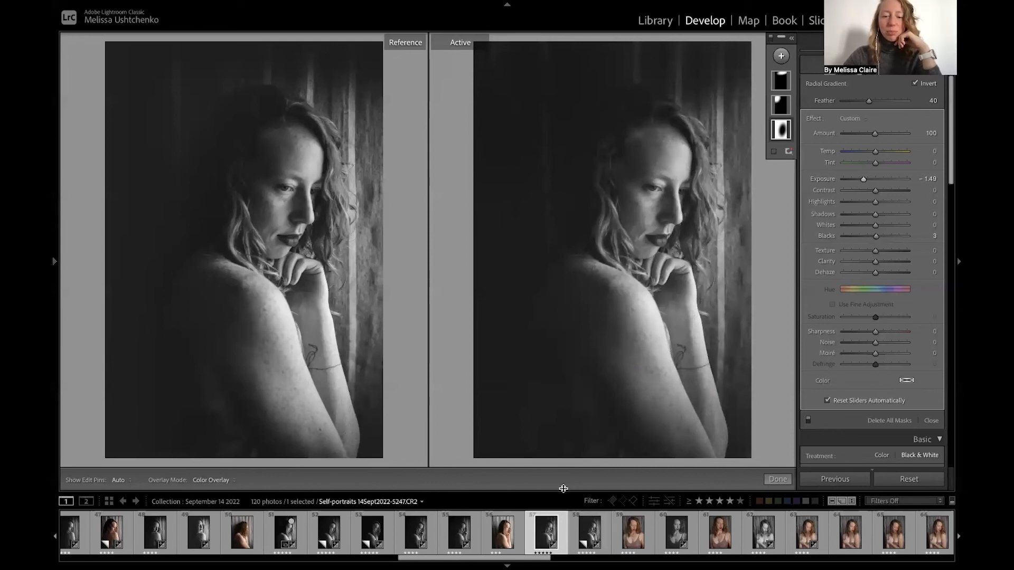
pyautogui.rightClick(545, 520)
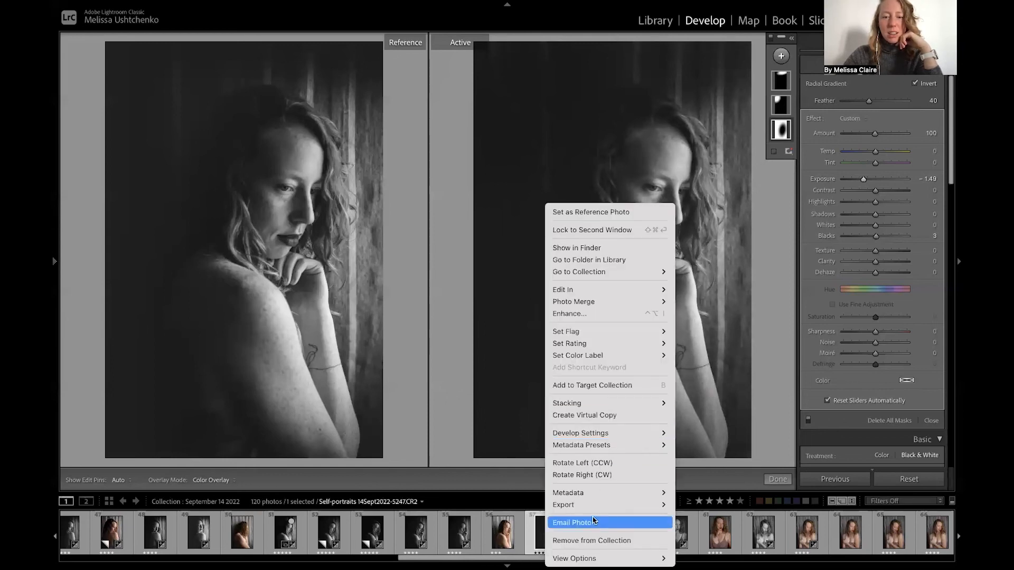
pyautogui.click(594, 416)
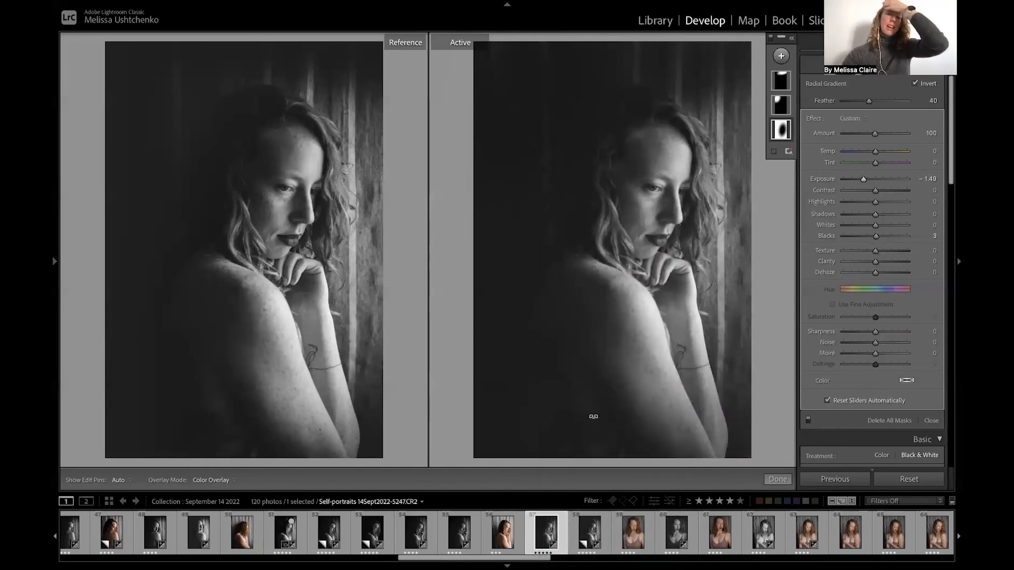
pyautogui.click(919, 477)
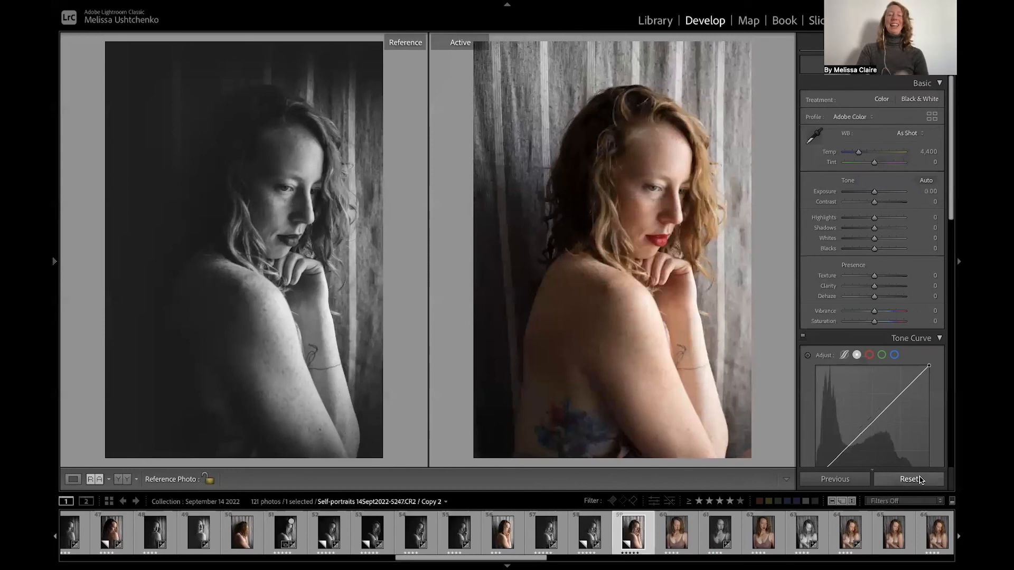
# Compare before and after by switching between the unedited color virtual copy and the neighboring black-and-white version.
pyautogui.press('Left')
pyautogui.press('Right')
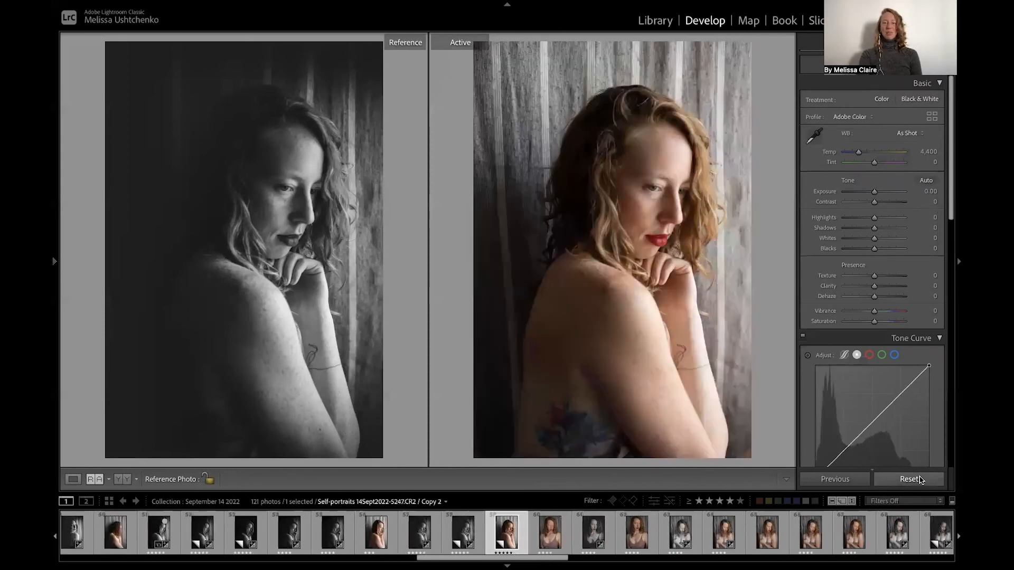
pyautogui.press('Left')
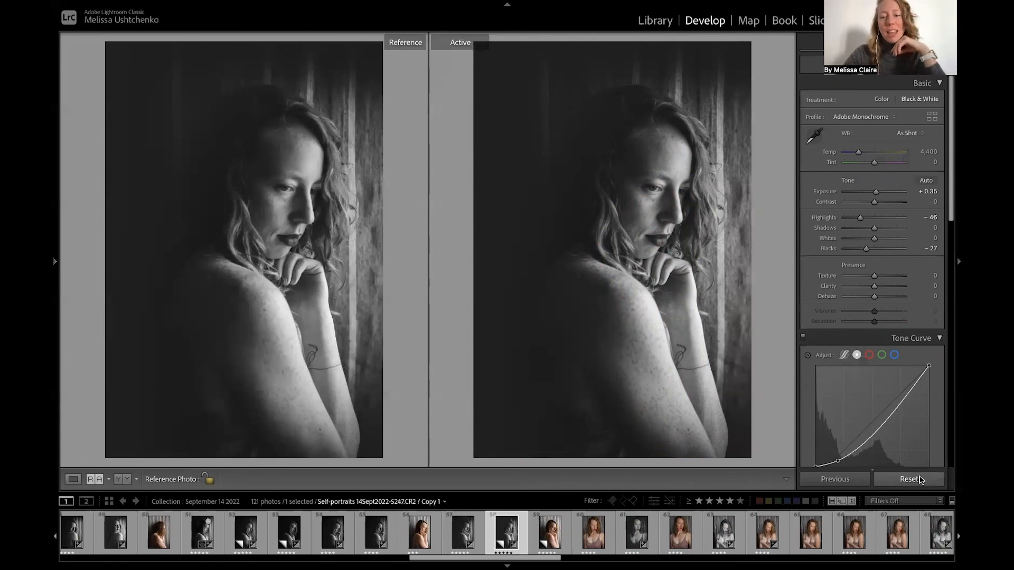
pyautogui.click(909, 479)
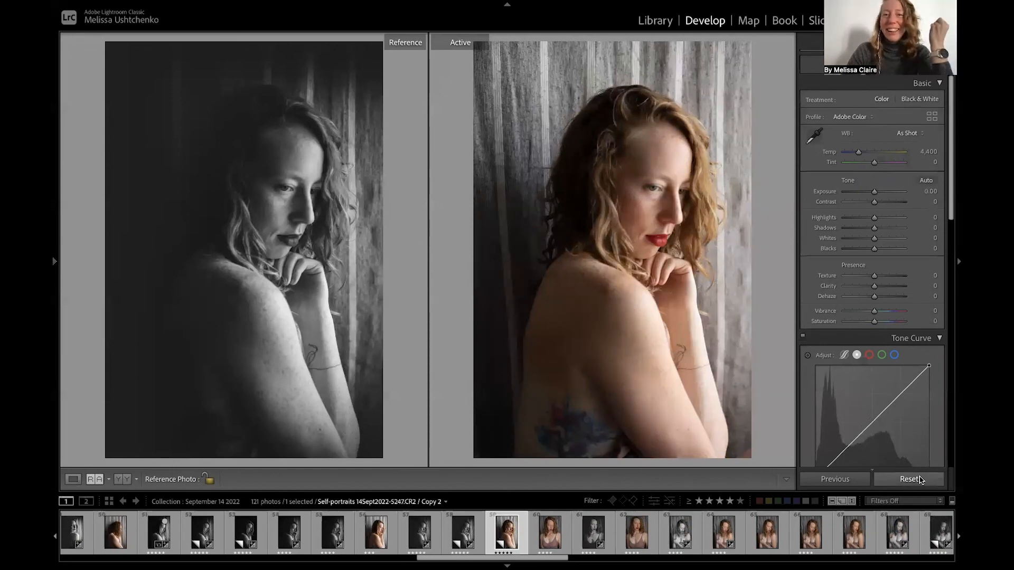
pyautogui.press('Left')
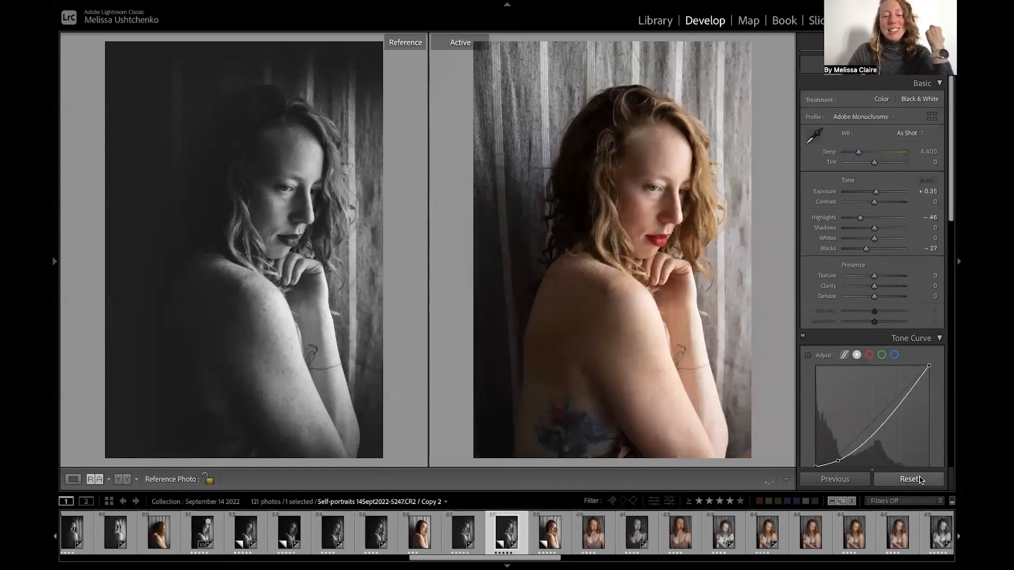